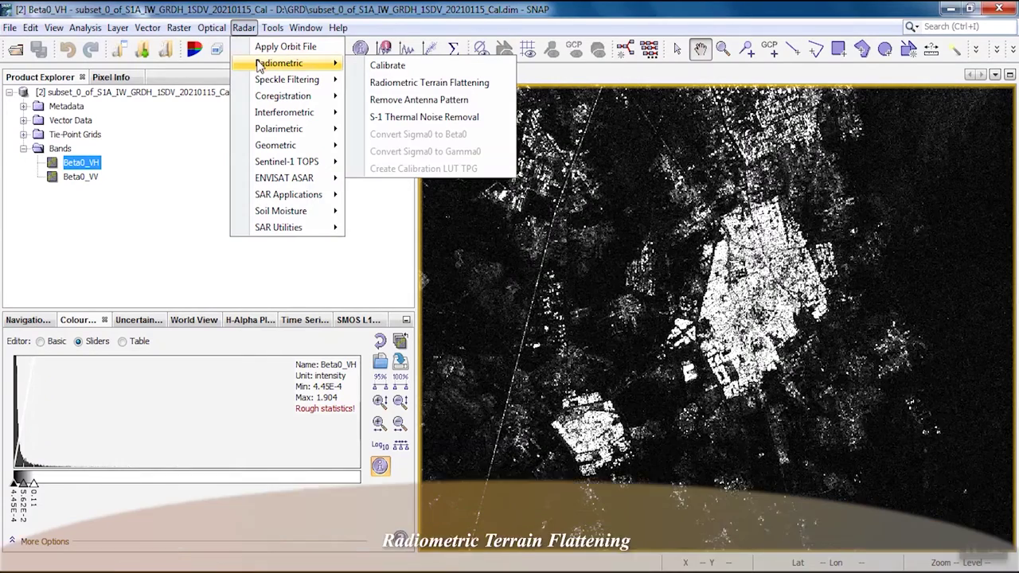
# Run Radiometric Terrain Flattening on the calibrated subset with the SRTM 1Sec HGT elevation model, saving the _Cal_TF product in D:\GRD.
pyautogui.click(396, 84)
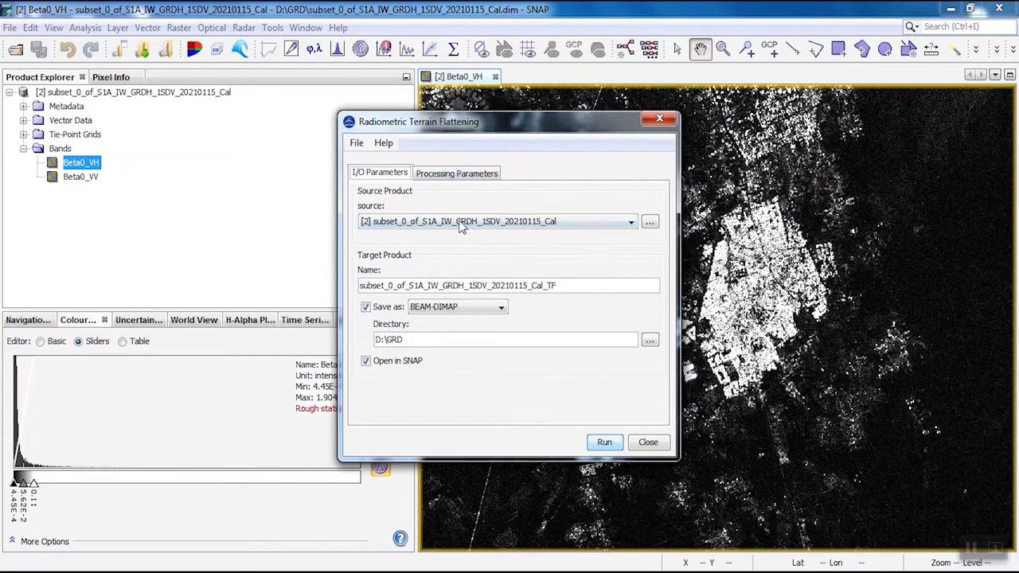
pyautogui.click(457, 176)
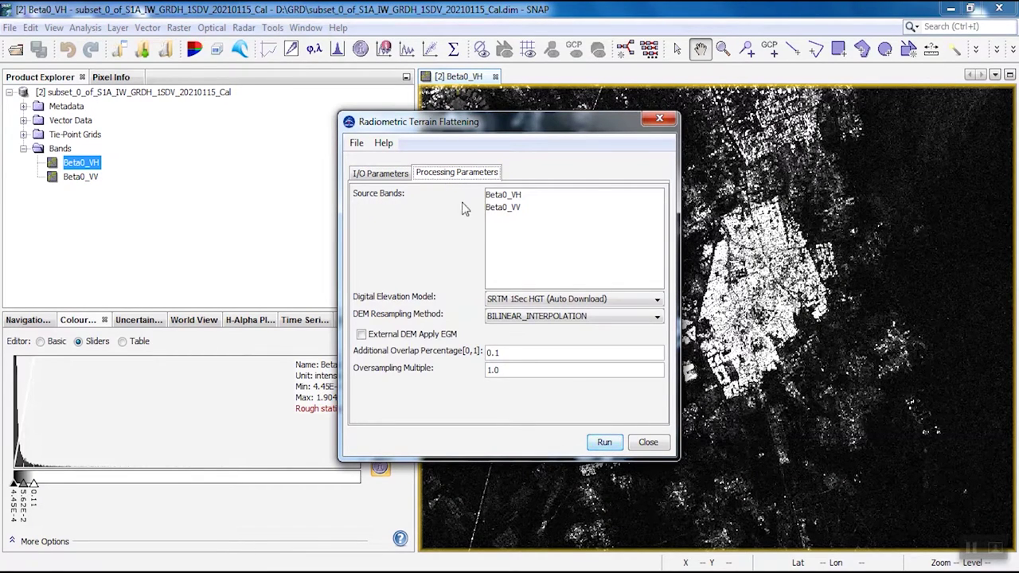
pyautogui.click(527, 301)
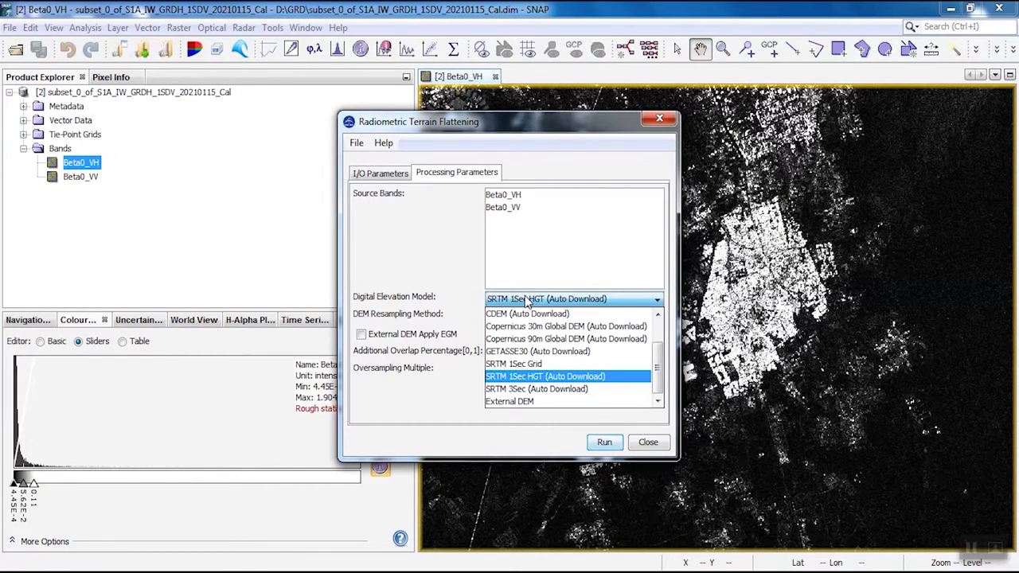
pyautogui.click(527, 301)
pyautogui.click(390, 175)
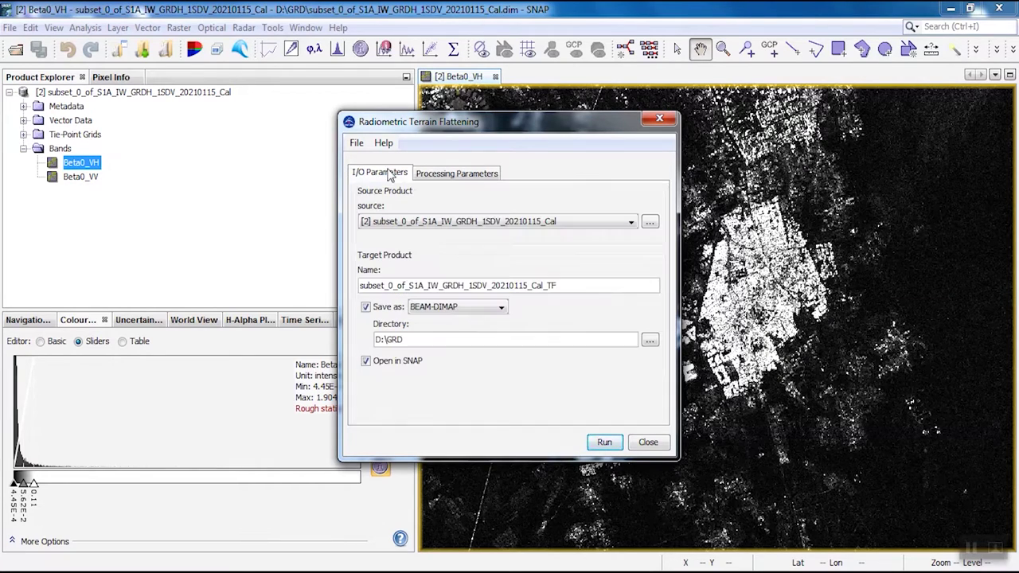
pyautogui.click(602, 445)
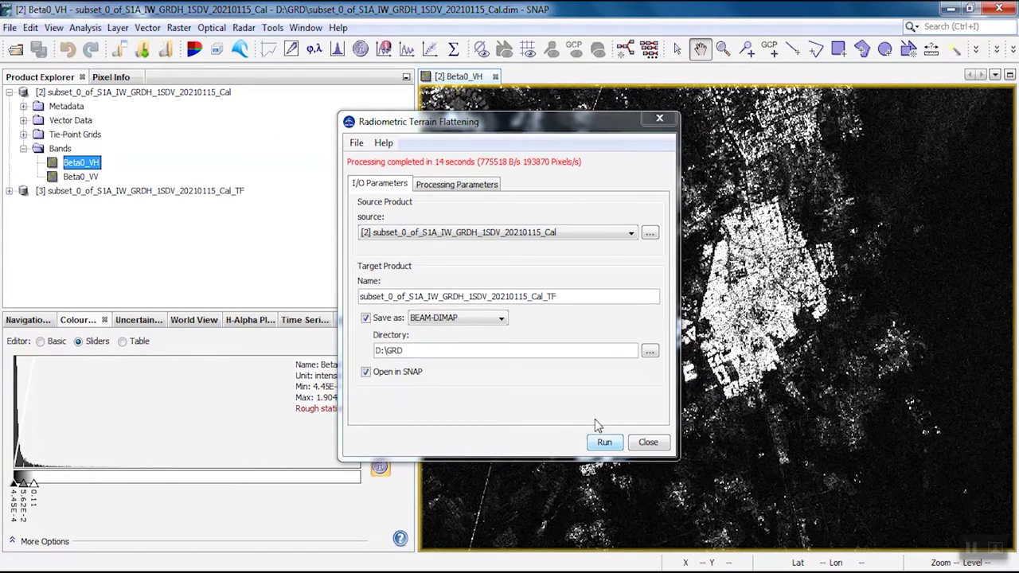
pyautogui.click(660, 118)
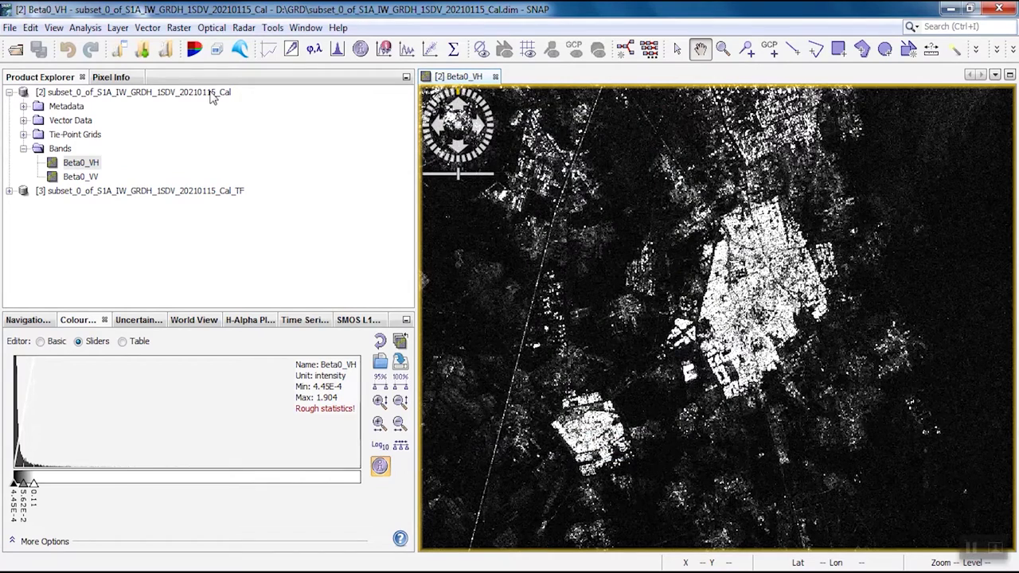
# Close the subset product ending in _Cal and display the Gamma0_VH band of the _Cal_TF product.
pyautogui.click(211, 94)
pyautogui.rightClick(211, 94)
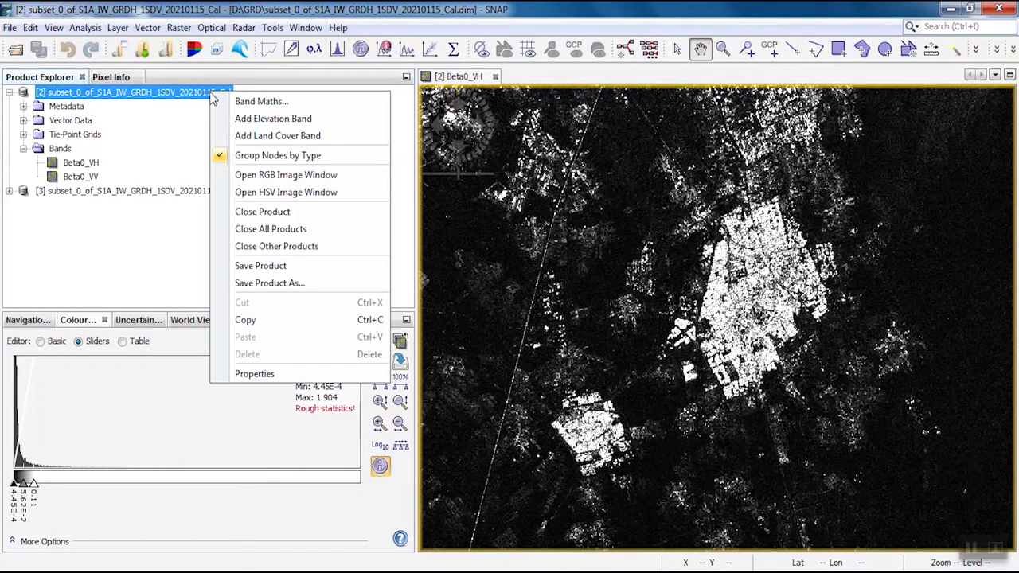
pyautogui.click(249, 215)
pyautogui.click(9, 92)
pyautogui.click(23, 149)
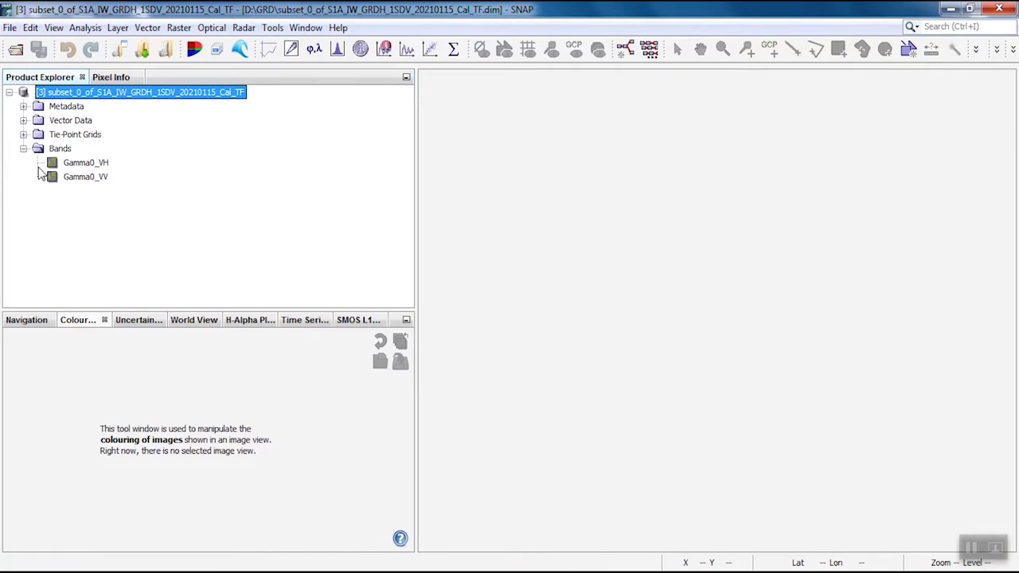
pyautogui.click(72, 167)
pyautogui.doubleClick(71, 169)
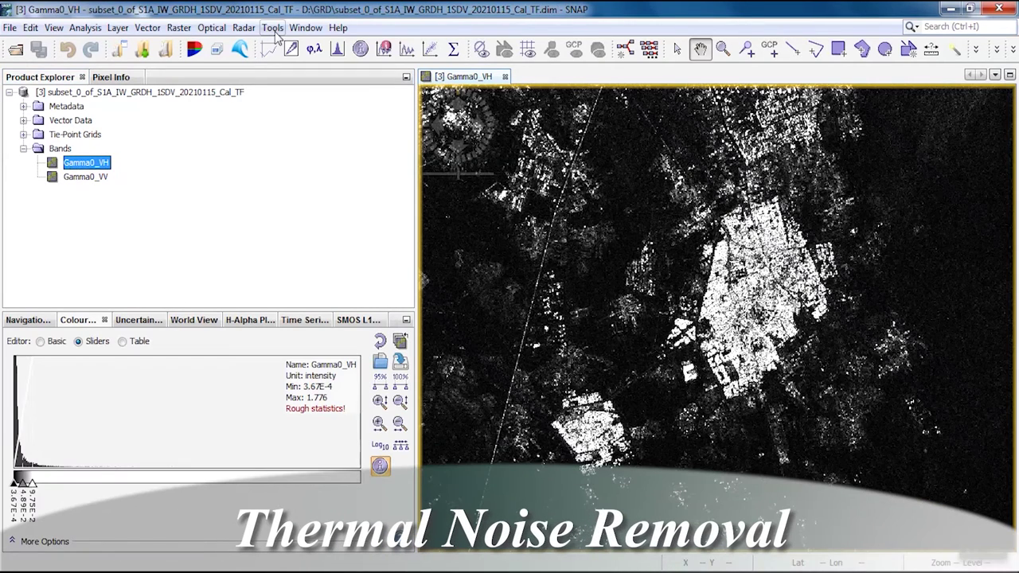
# Run S-1 Thermal Noise Removal on the _Cal_TF product, adding the suffix _TNR to the output name.
pyautogui.click(244, 28)
pyautogui.moveTo(283, 63)
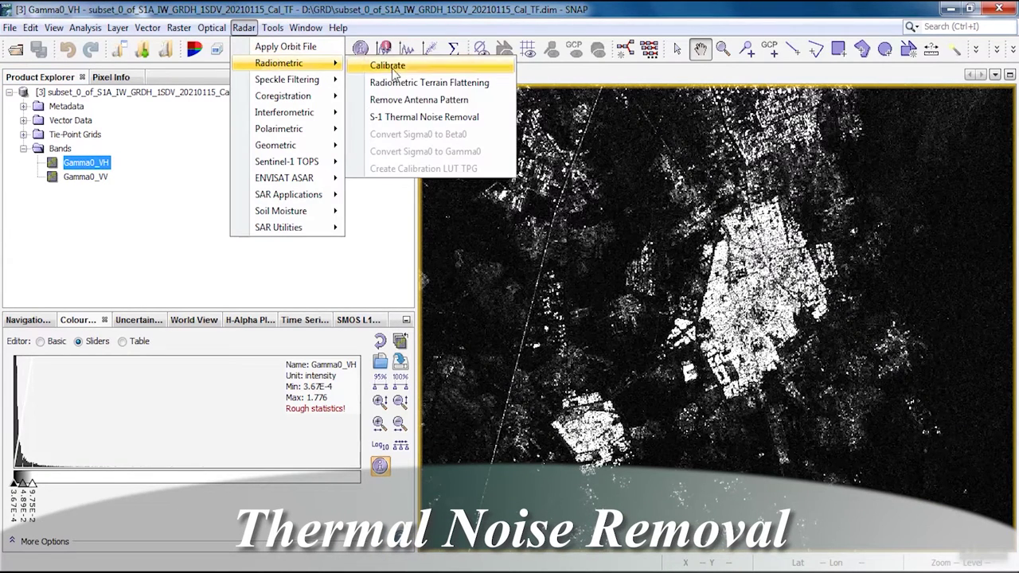
pyautogui.click(409, 118)
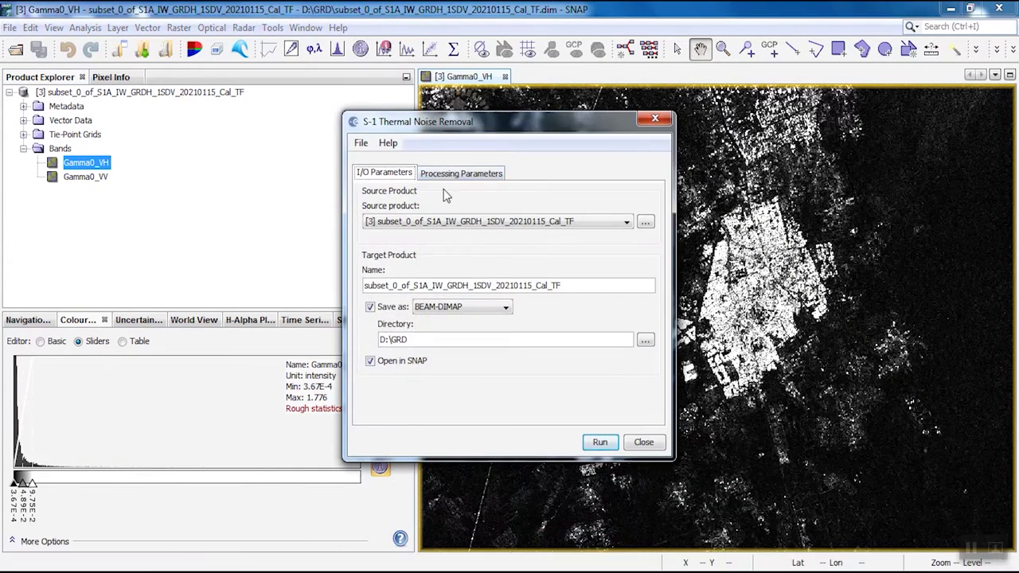
pyautogui.click(448, 176)
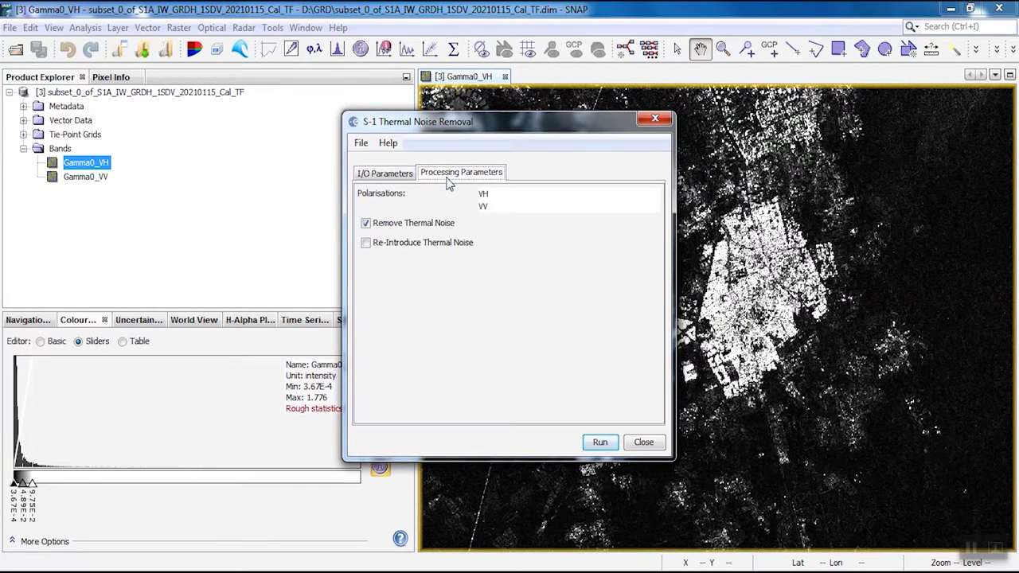
pyautogui.click(390, 175)
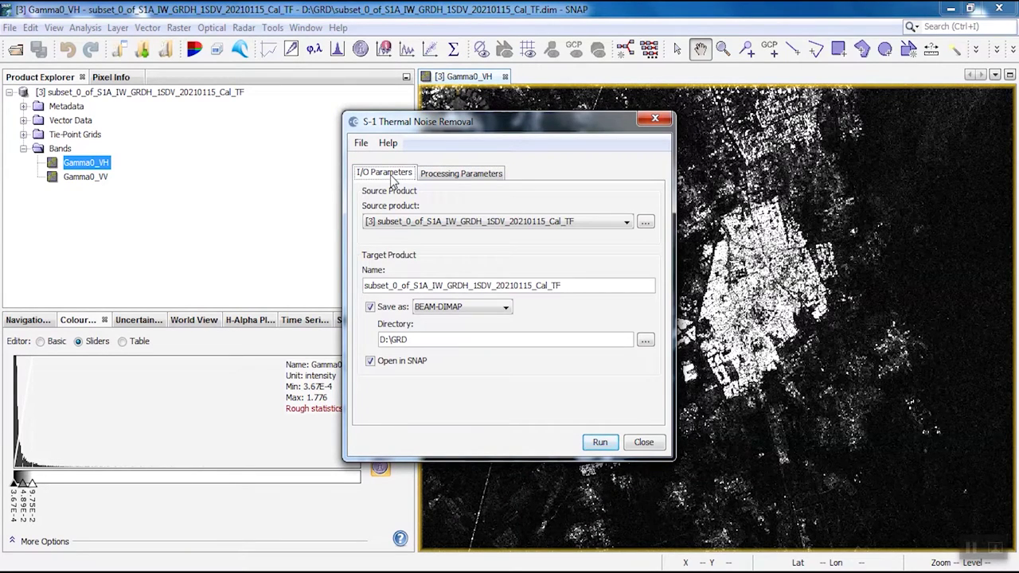
pyautogui.click(580, 281)
pyautogui.click(599, 443)
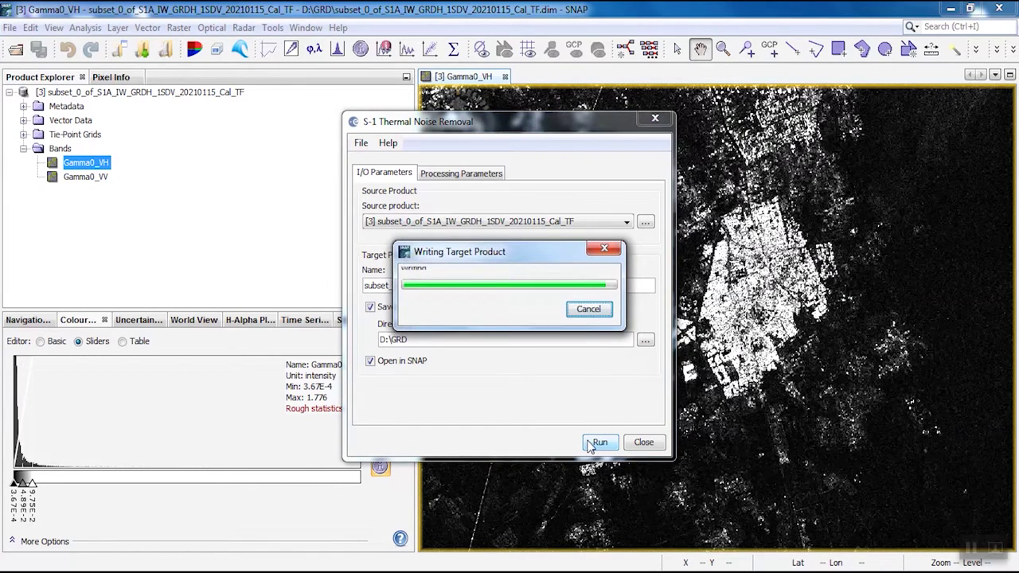
pyautogui.click(654, 120)
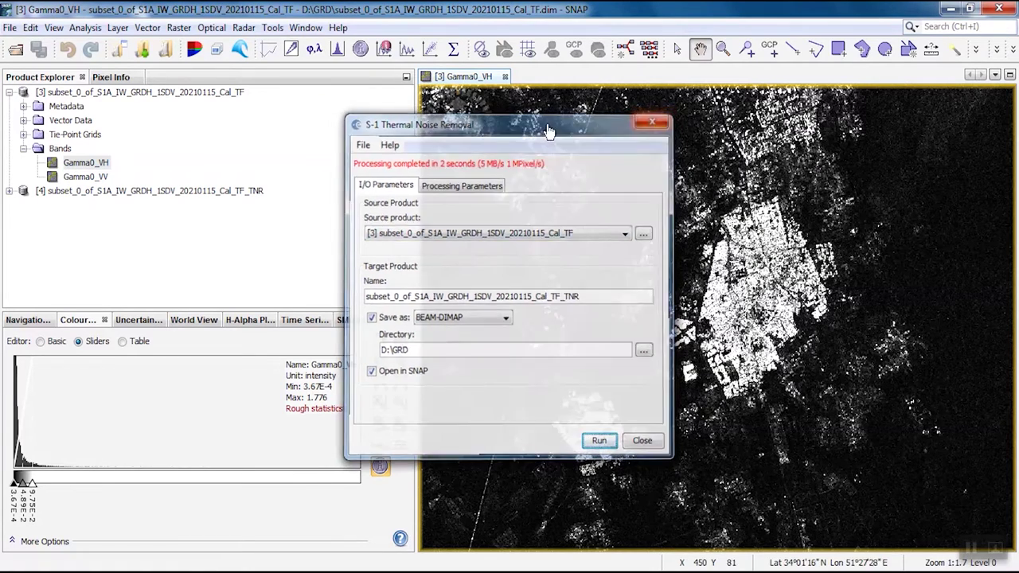
# Close the _Cal_TF product and display the Gamma0_VH band of the _Cal_TF_TNR product.
pyautogui.click(146, 93)
pyautogui.rightClick(146, 93)
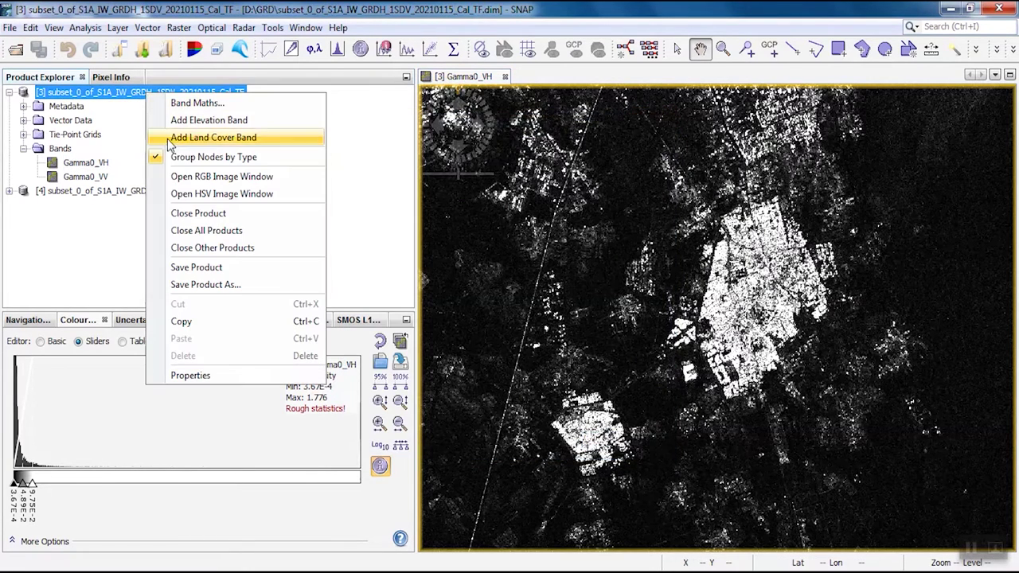
pyautogui.click(191, 212)
pyautogui.click(10, 93)
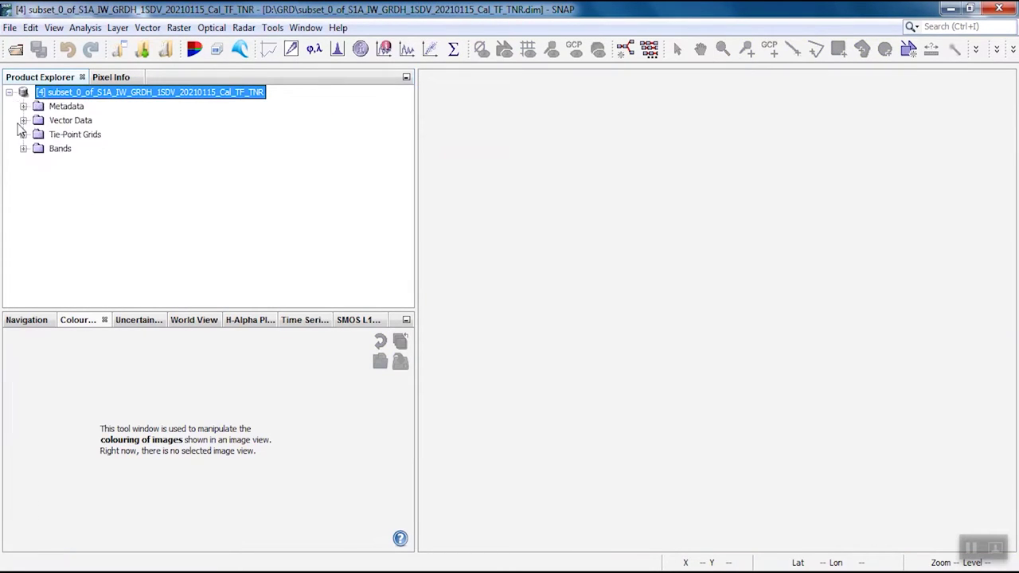
pyautogui.click(23, 149)
pyautogui.doubleClick(85, 163)
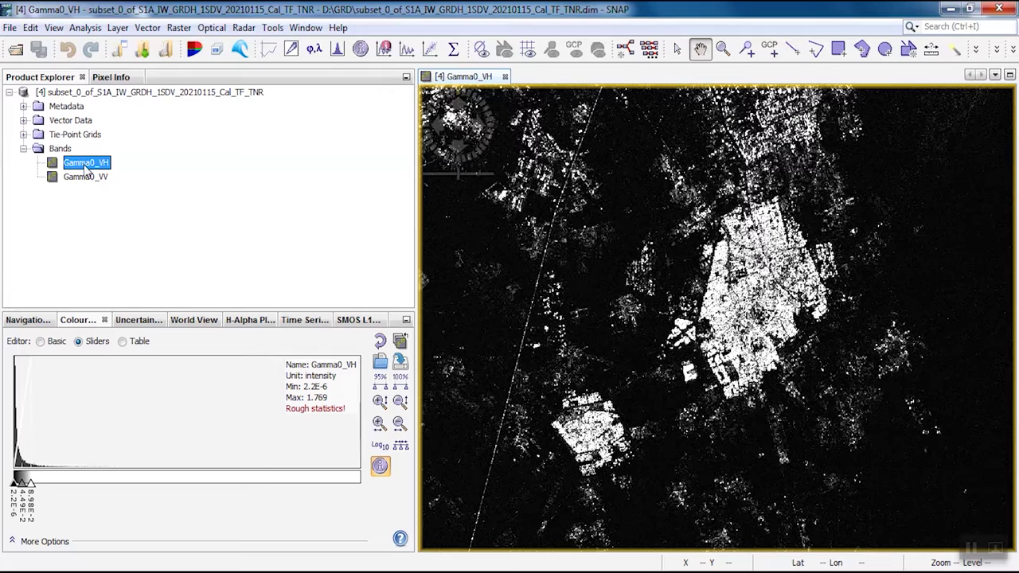
pyautogui.click(10, 92)
# Set up a Single Product Speckle Filter on the _Cal_TF_TNR product with the Boxcar filter.
pyautogui.click(243, 28)
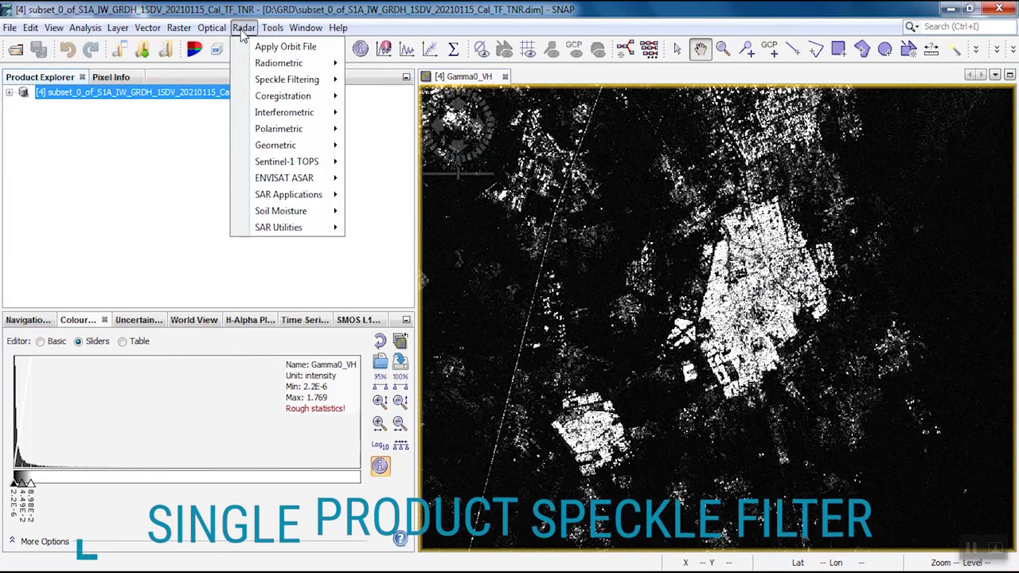
pyautogui.moveTo(275, 82)
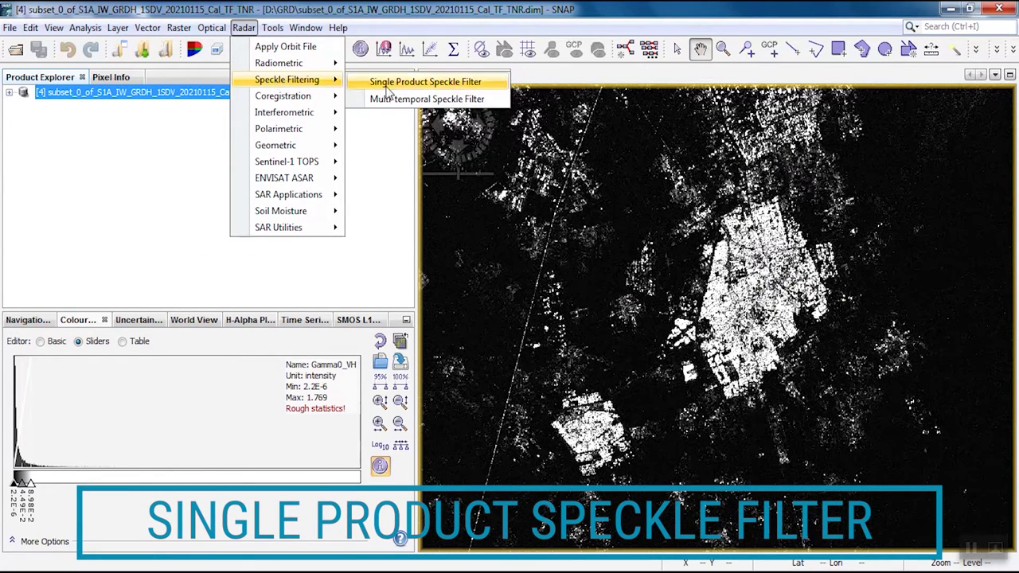
pyautogui.click(412, 83)
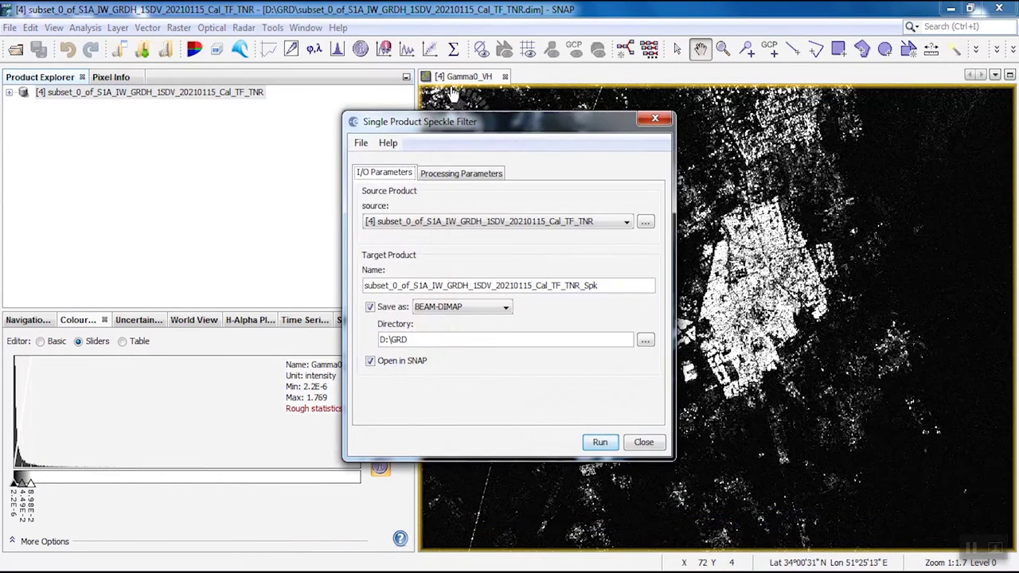
pyautogui.click(434, 174)
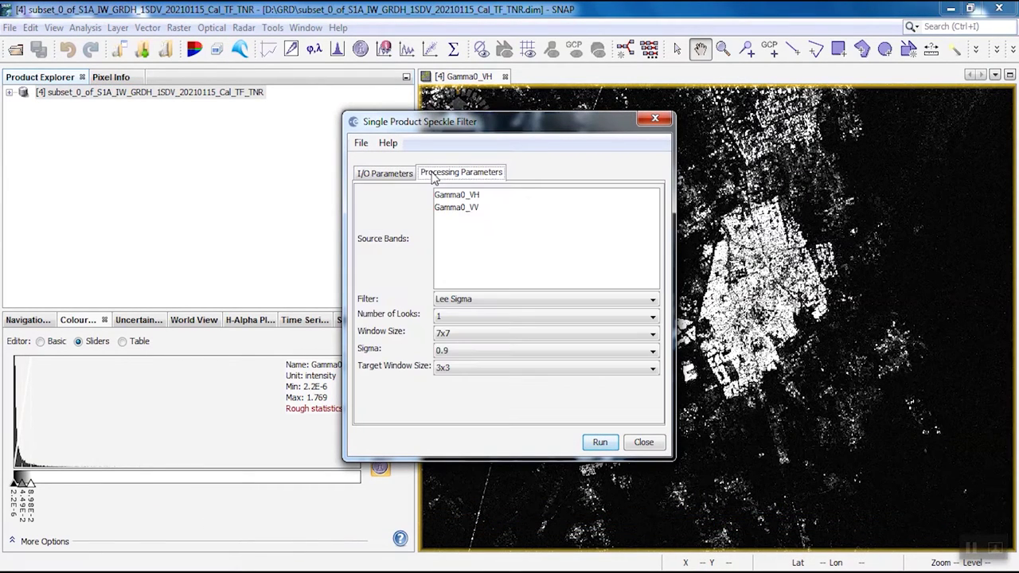
pyautogui.click(502, 307)
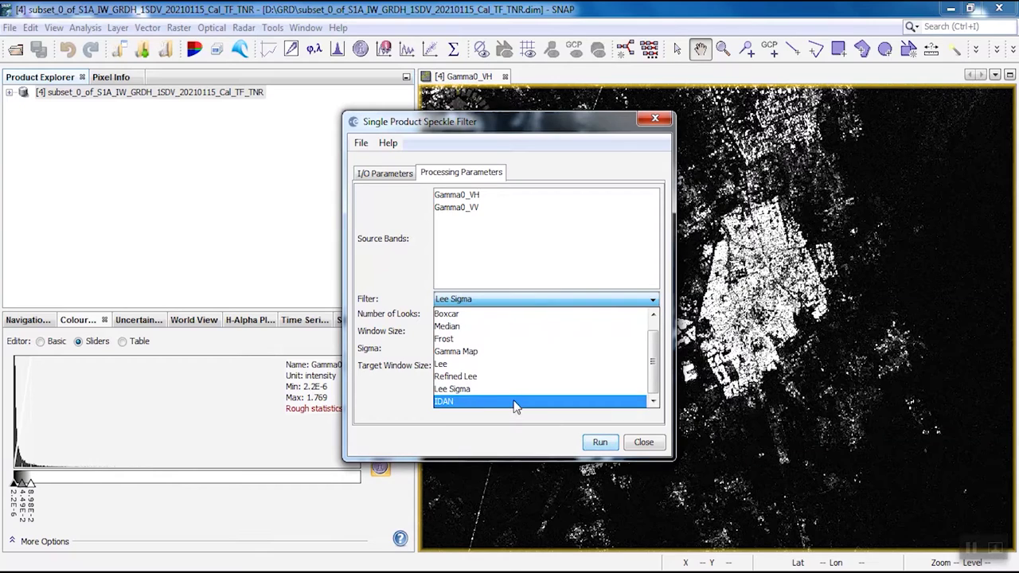
pyautogui.click(514, 364)
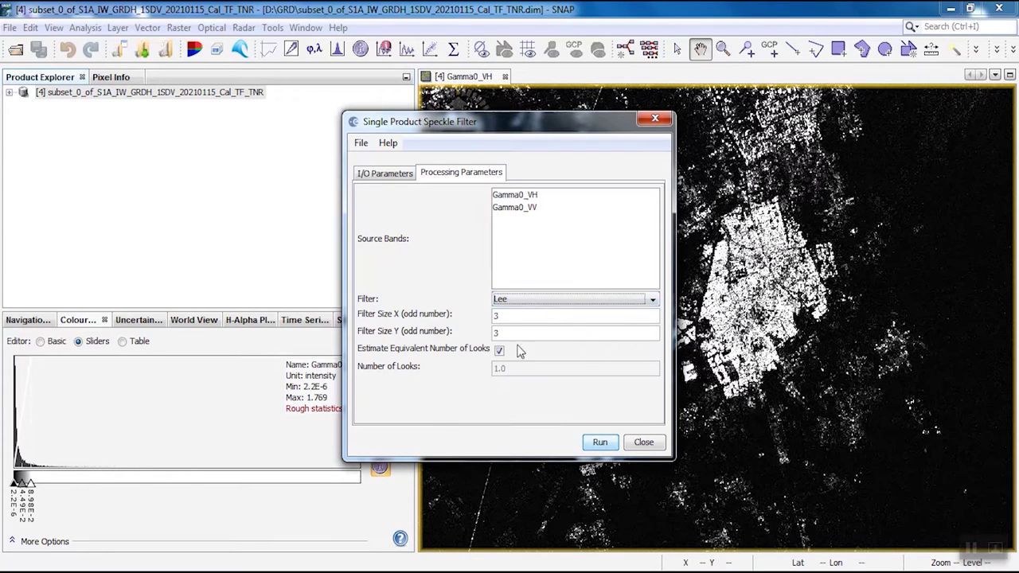
pyautogui.click(525, 302)
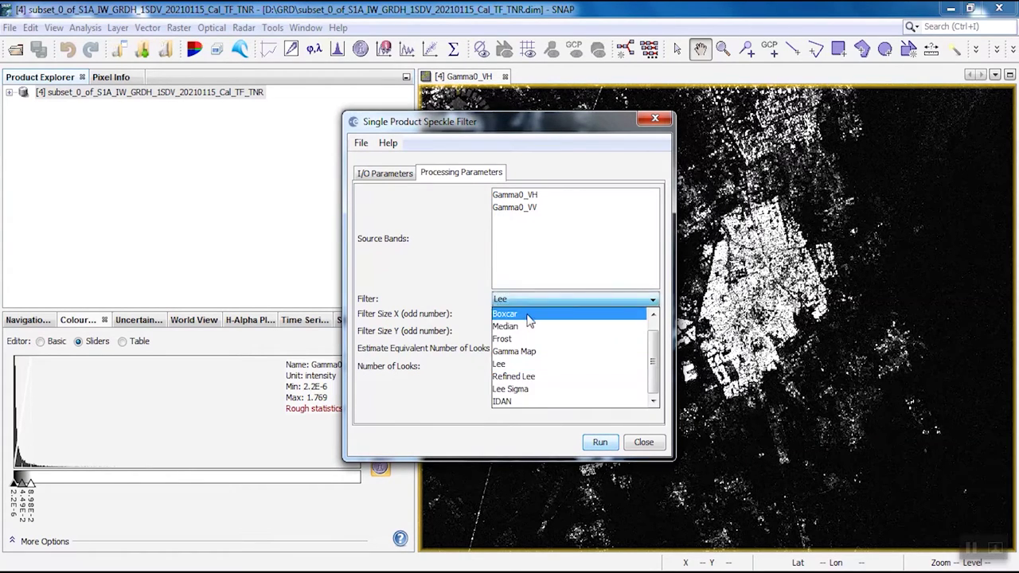
pyautogui.click(528, 316)
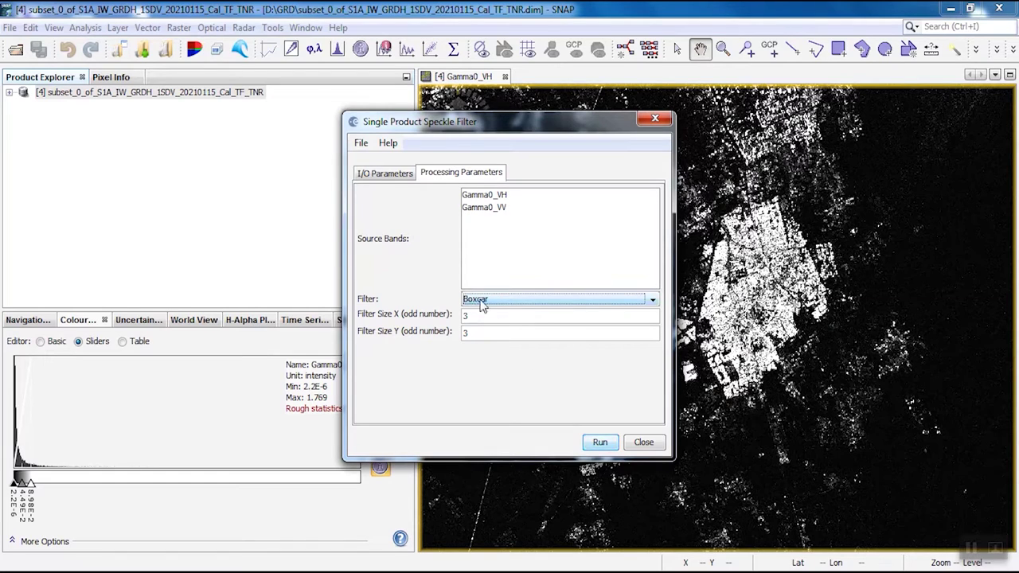
# Append _B to the target product name ending in _Spk and run the speckle filter.
pyautogui.click(400, 177)
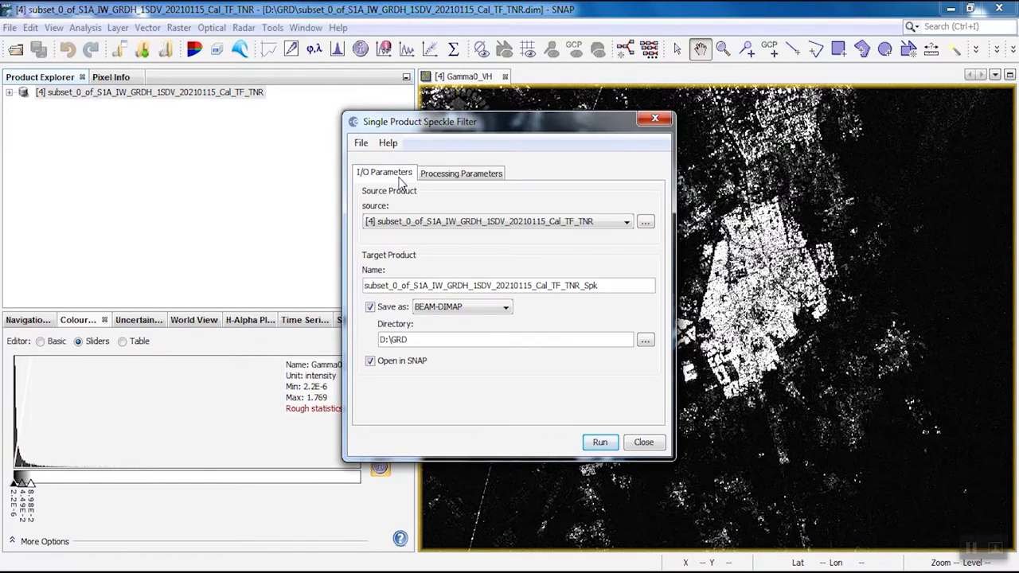
pyautogui.click(608, 290)
pyautogui.write('_b')
pyautogui.press('BackSpace')
pyautogui.press('BackSpace')
pyautogui.click(601, 437)
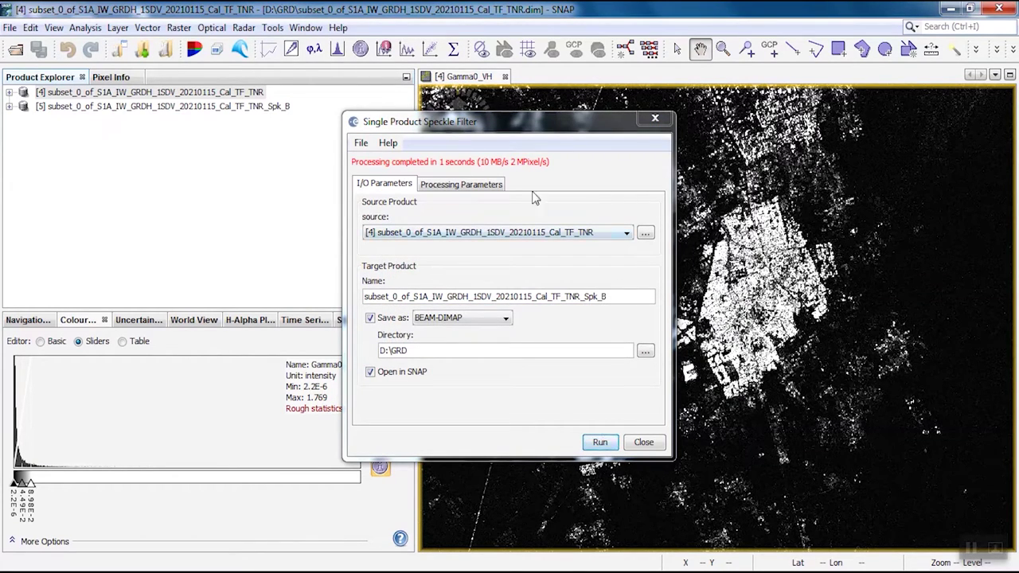
# Run the speckle filter again with the Median filter, ending the target product name in _Spk_MEDIAN.
pyautogui.click(475, 186)
pyautogui.click(500, 316)
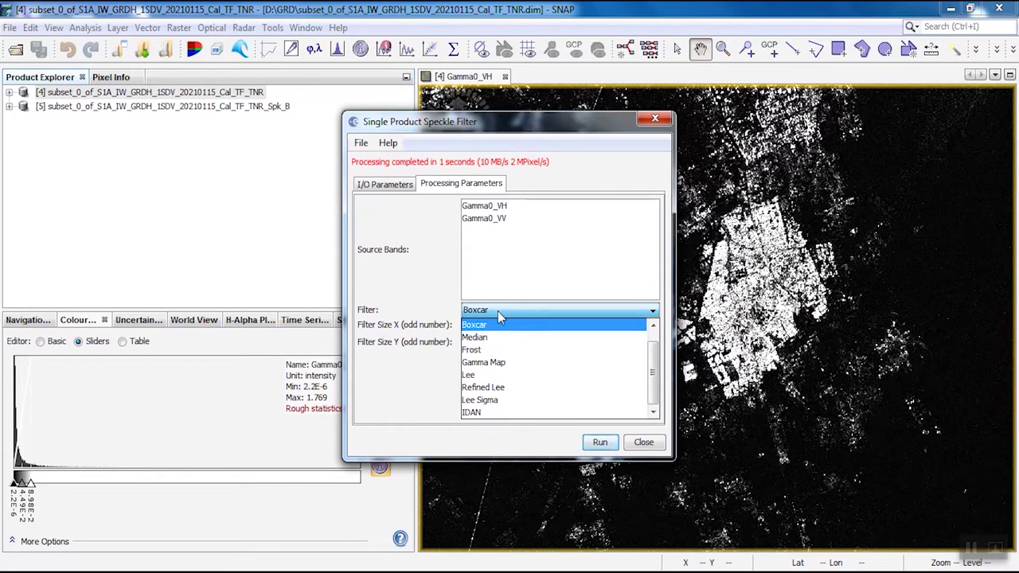
pyautogui.click(499, 335)
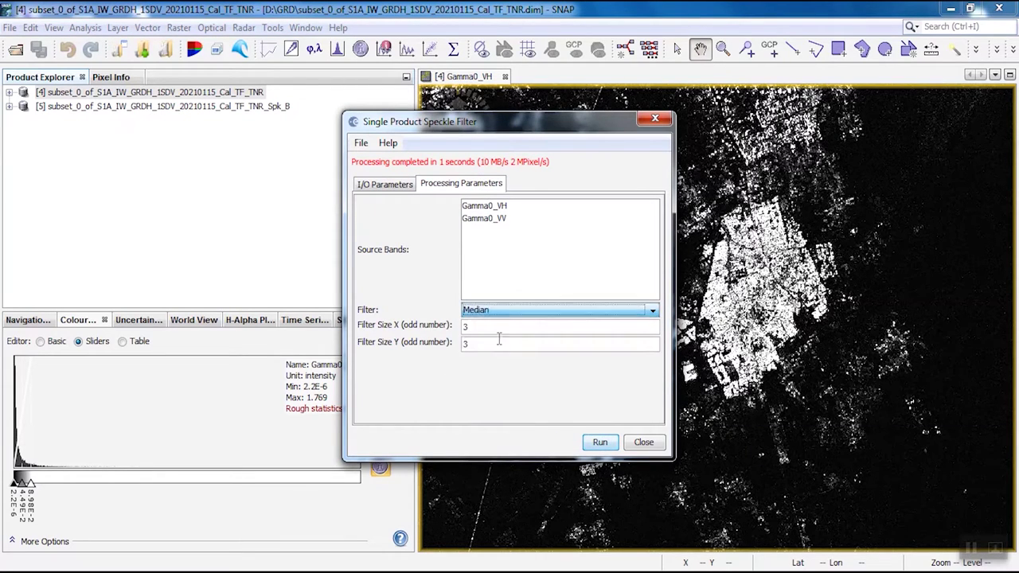
pyautogui.click(403, 186)
pyautogui.click(640, 296)
pyautogui.press('BackSpace')
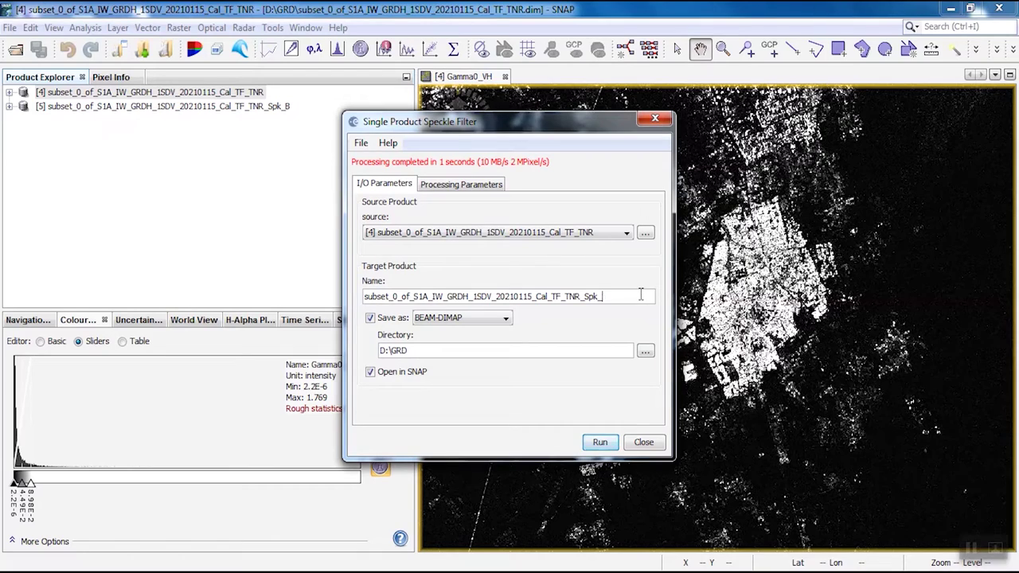
pyautogui.write('MEDIAN')
pyautogui.click(609, 448)
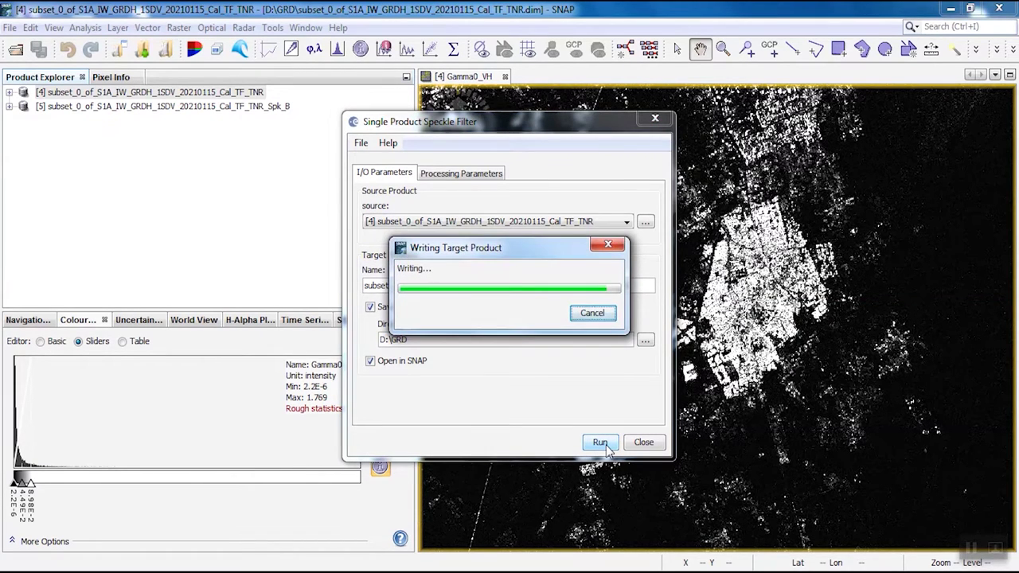
# Run the speckle filter on the _Cal_TF_TNR product with the Frost filter, ending the target product name in _Spk_FROST.
pyautogui.click(460, 185)
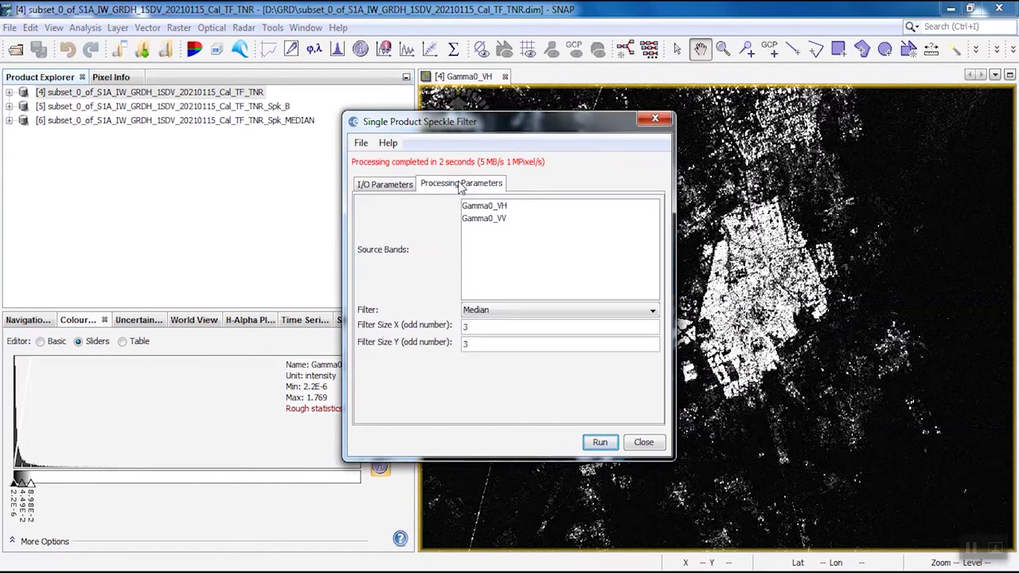
pyautogui.click(480, 310)
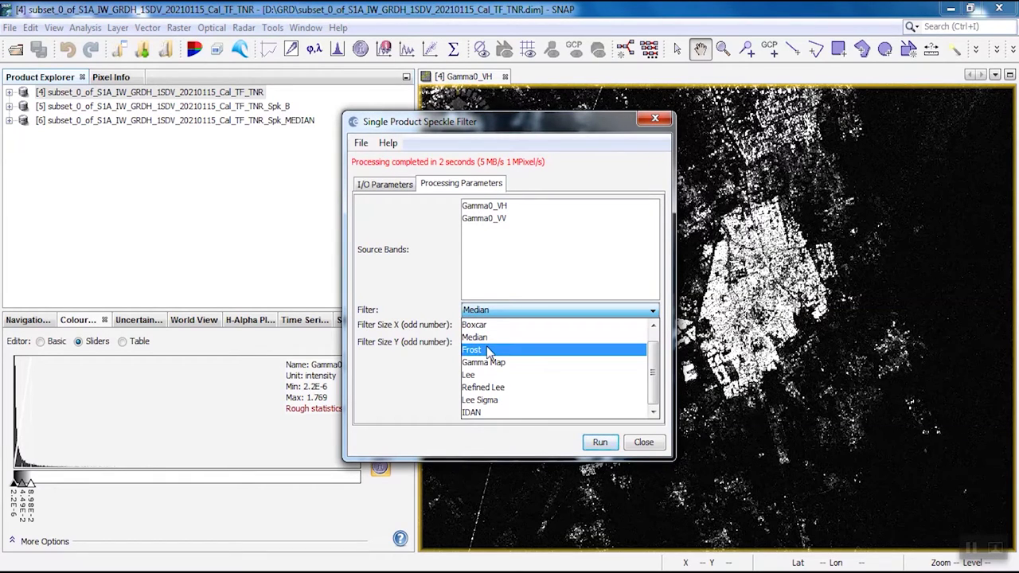
pyautogui.click(486, 348)
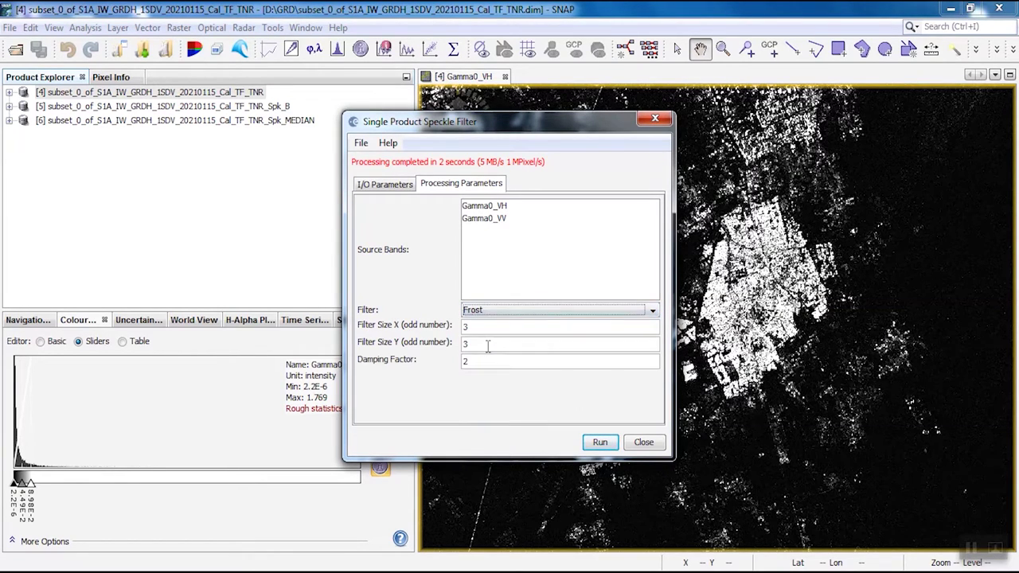
pyautogui.click(390, 186)
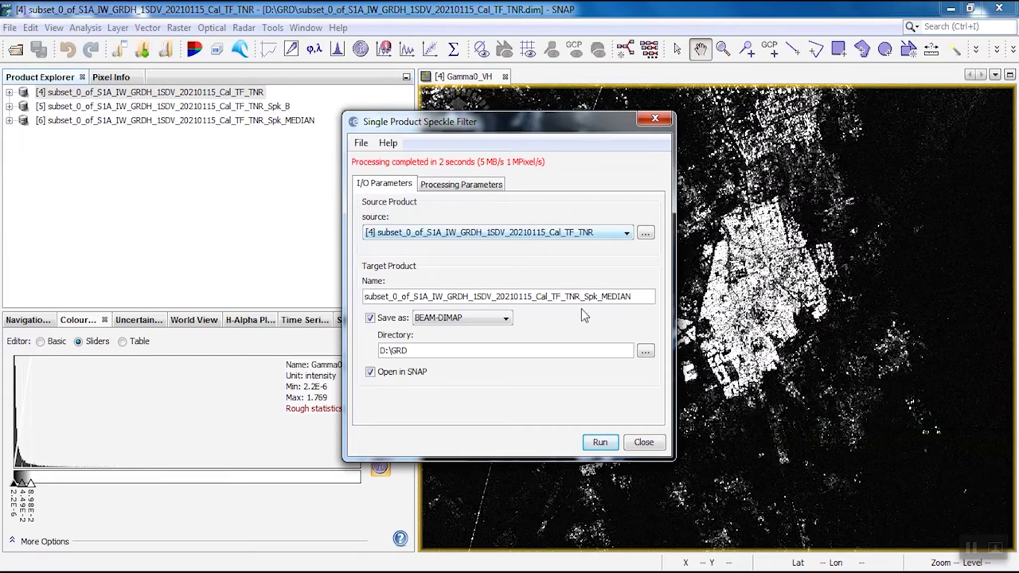
pyautogui.click(636, 297)
pyautogui.press('BackSpace')
pyautogui.press('BackSpace')
pyautogui.write('FROST')
pyautogui.click(604, 445)
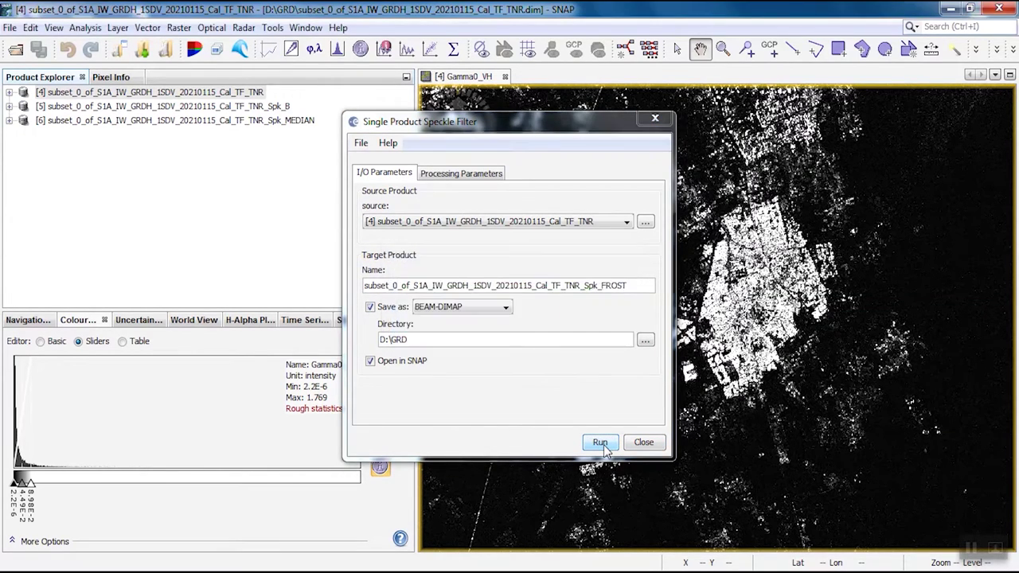
# Run the speckle filter with the Gamma Map filter, ending the target product name in _Spk_GAMMA.
pyautogui.click(440, 184)
pyautogui.click(499, 310)
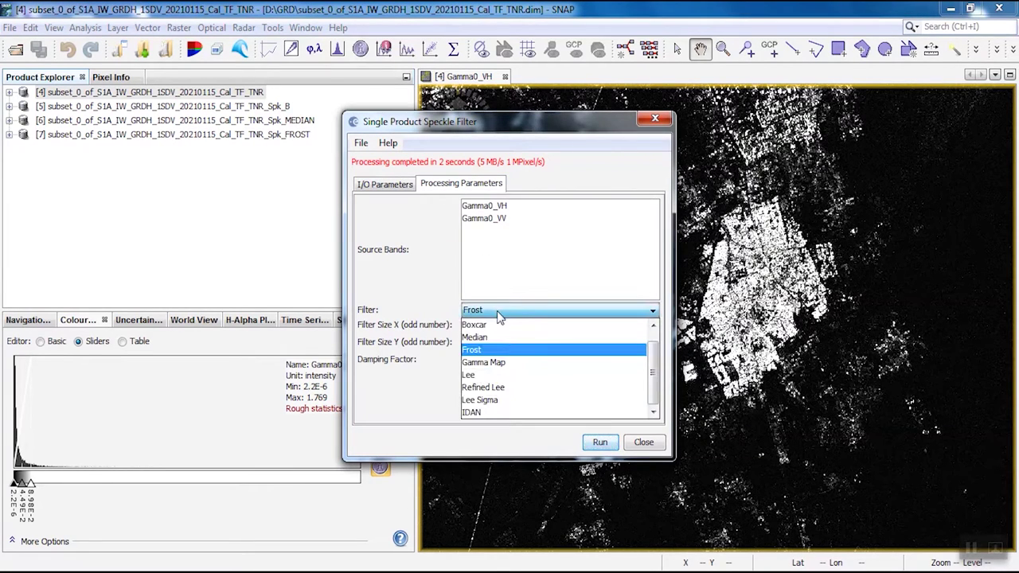
pyautogui.click(509, 362)
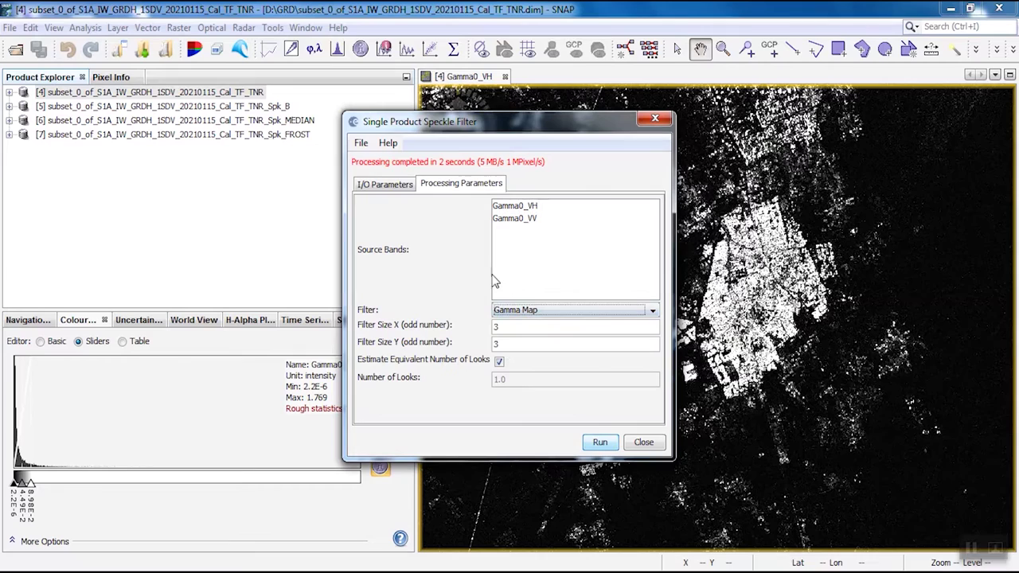
pyautogui.click(404, 188)
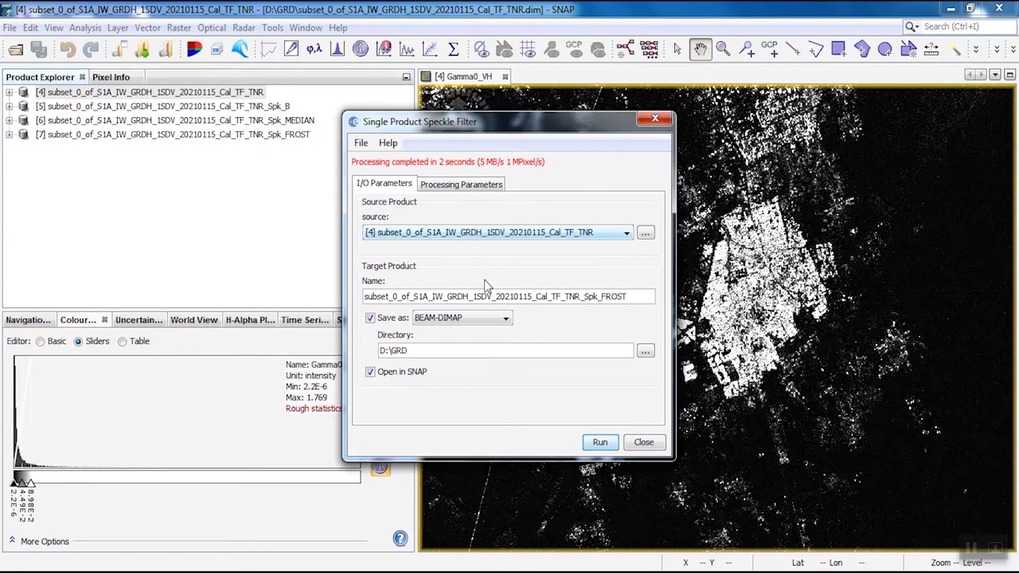
pyautogui.click(630, 293)
pyautogui.press('BackSpace')
pyautogui.press('BackSpace')
pyautogui.press('BackSpace')
pyautogui.write('GAMMA')
pyautogui.click(612, 442)
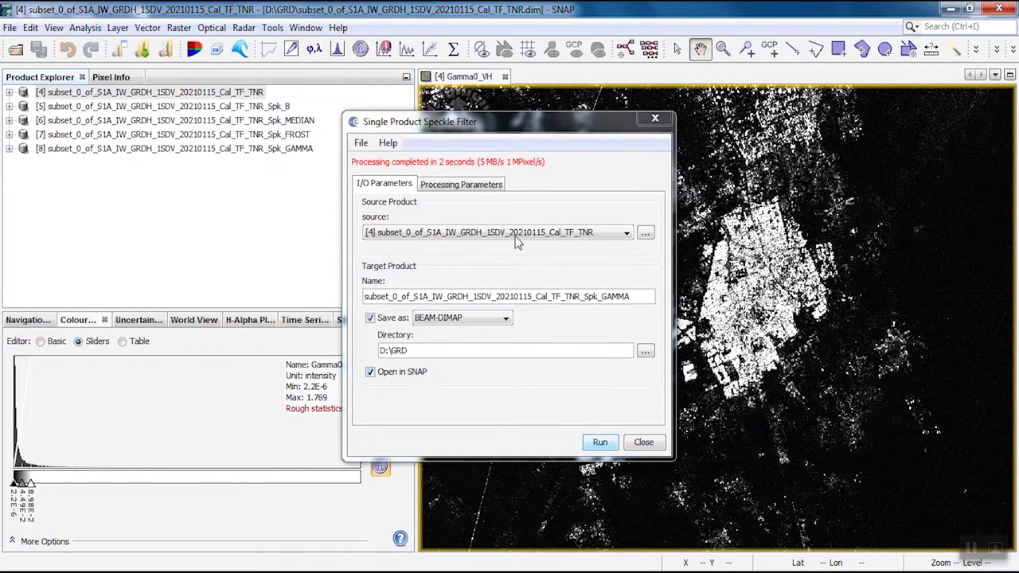
# Run the speckle filter with the Lee filter, ending the target product name in _Spk_Lee.
pyautogui.click(485, 186)
pyautogui.click(523, 310)
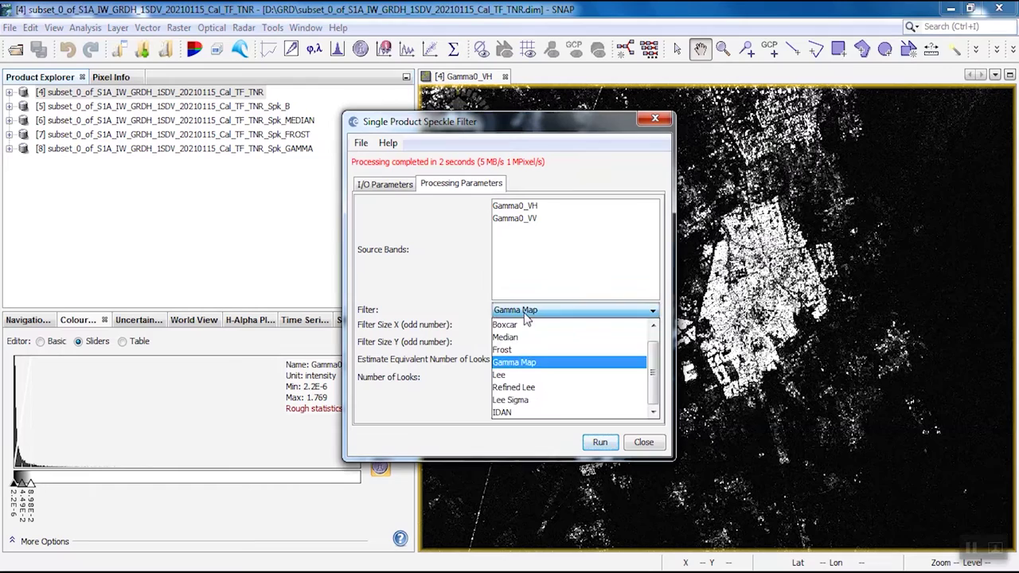
pyautogui.click(529, 376)
pyautogui.click(384, 184)
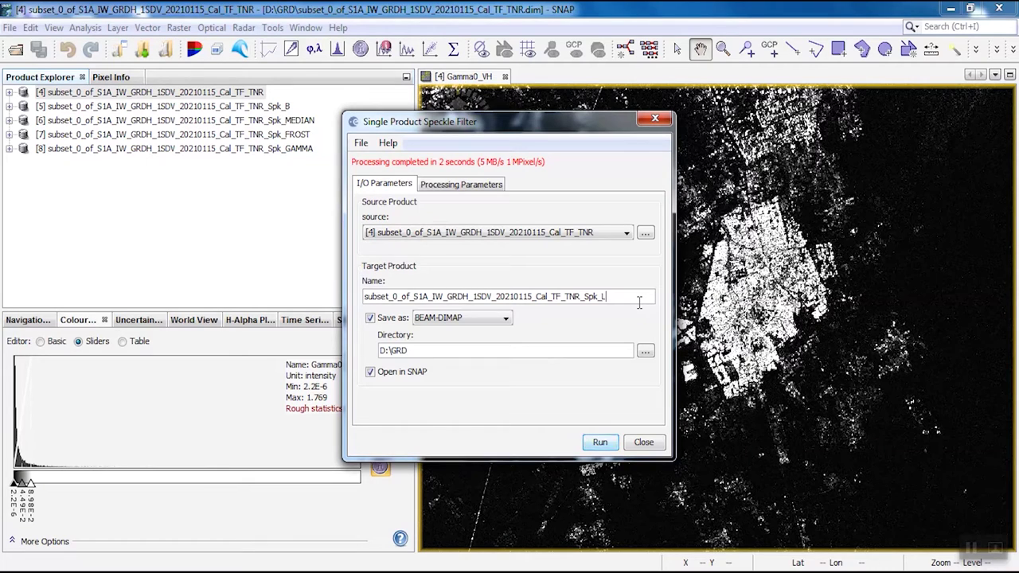
pyautogui.click(599, 444)
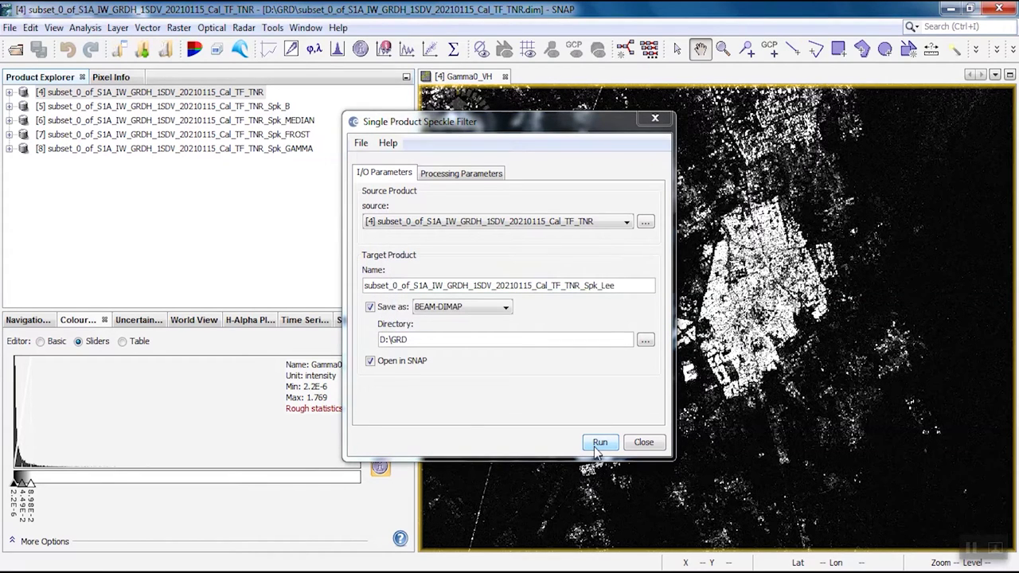
# Check the other available filter types and close the Single Product Speckle Filter dialog.
pyautogui.click(463, 184)
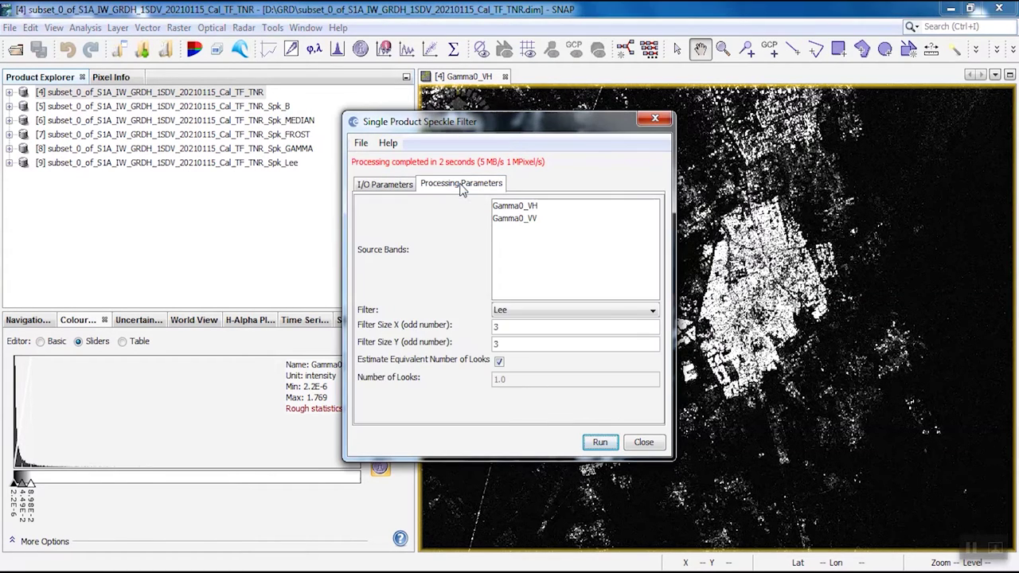
pyautogui.click(514, 312)
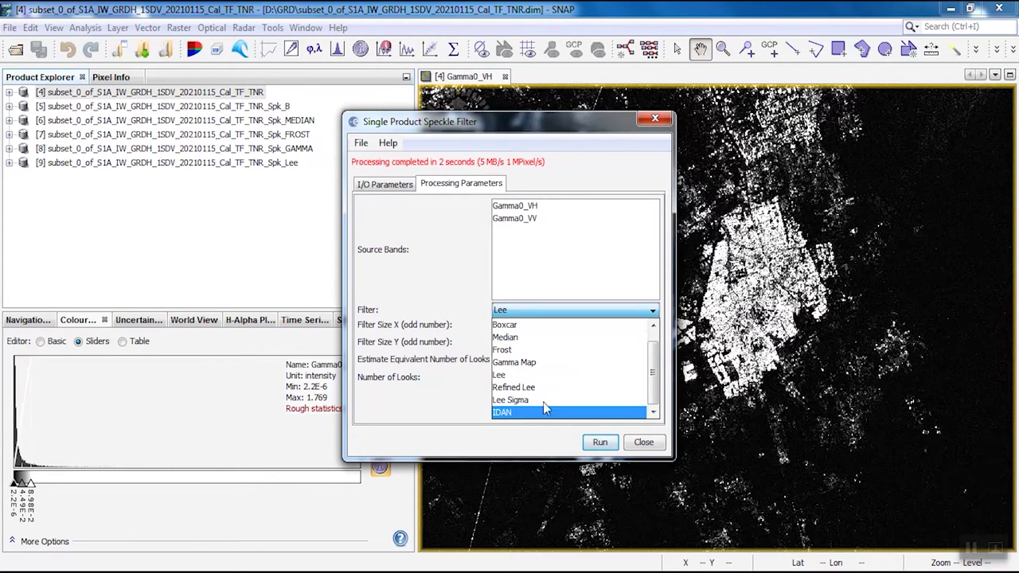
pyautogui.click(475, 288)
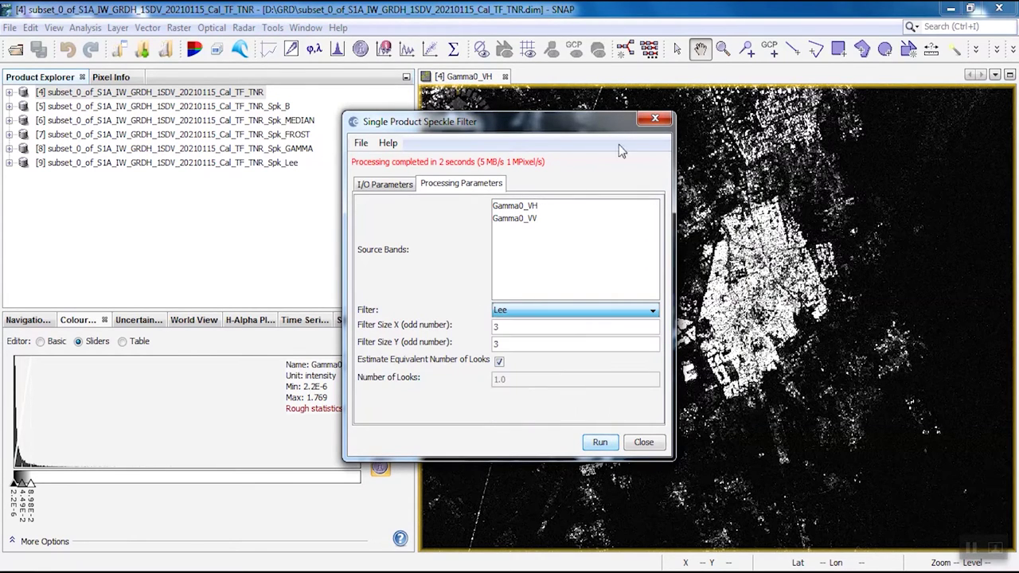
pyautogui.click(654, 121)
# Display the Gamma0_VH and Gamma0_VV bands of the _Spk_Lee product.
pyautogui.click(9, 162)
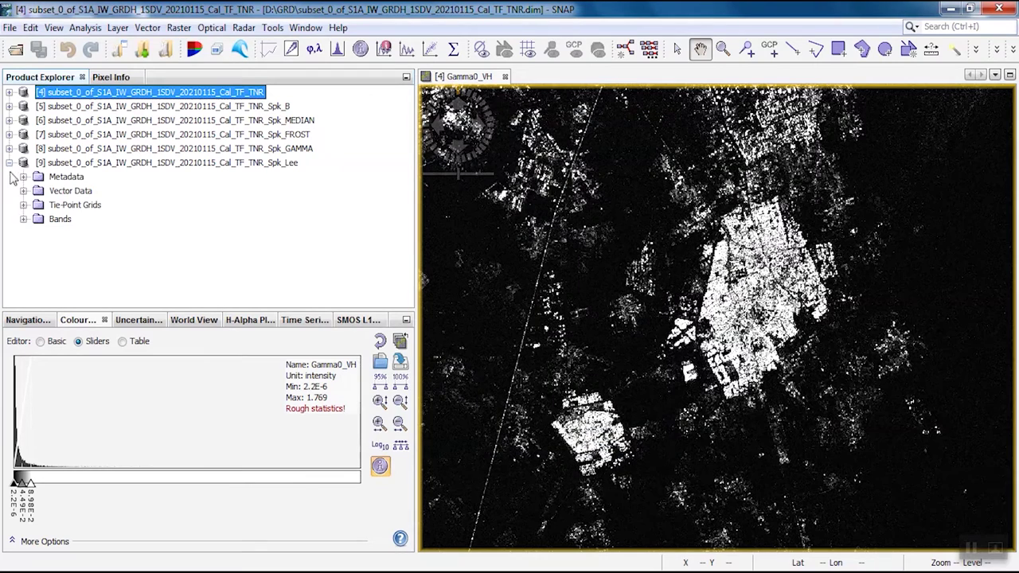
pyautogui.click(23, 220)
pyautogui.click(88, 234)
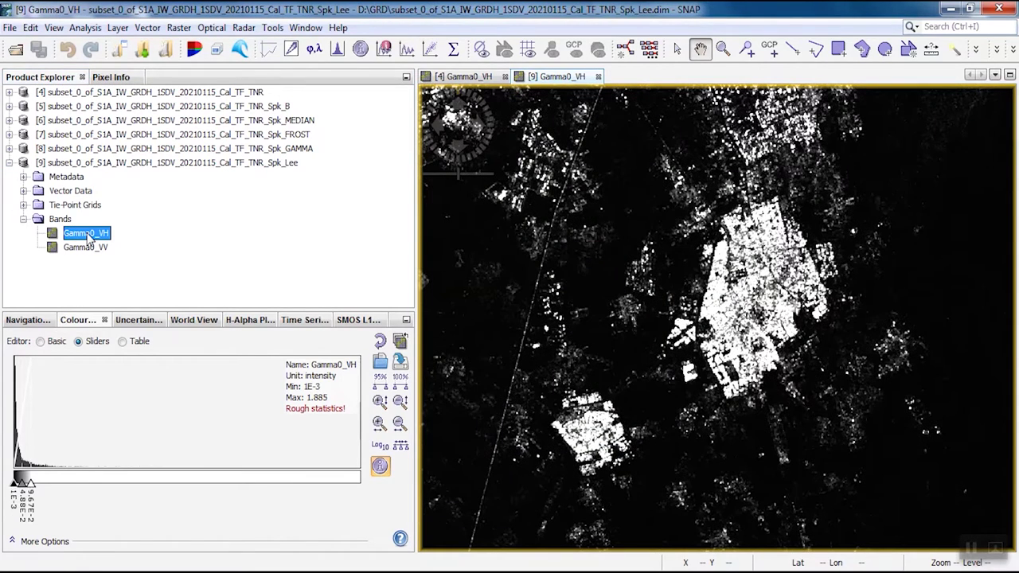
pyautogui.doubleClick(86, 248)
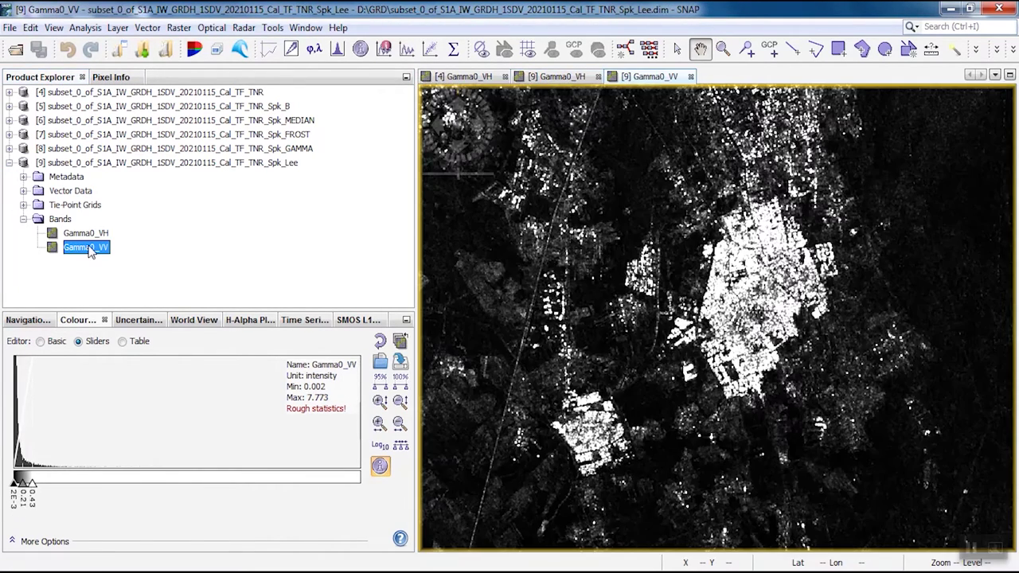
# Close all open image views, including the unfiltered Gamma0_VH band.
pyautogui.click(690, 76)
pyautogui.click(598, 76)
pyautogui.click(505, 77)
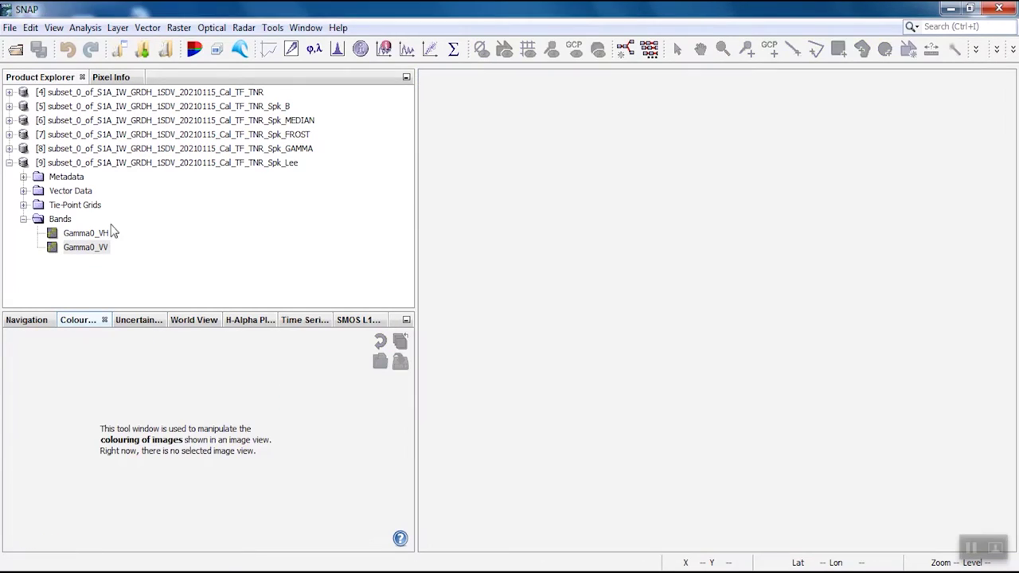
# Display the Gamma0_VH bands of the _Spk_Lee and _Spk_GAMMA products and compare the two images.
pyautogui.doubleClick(100, 233)
pyautogui.click(9, 162)
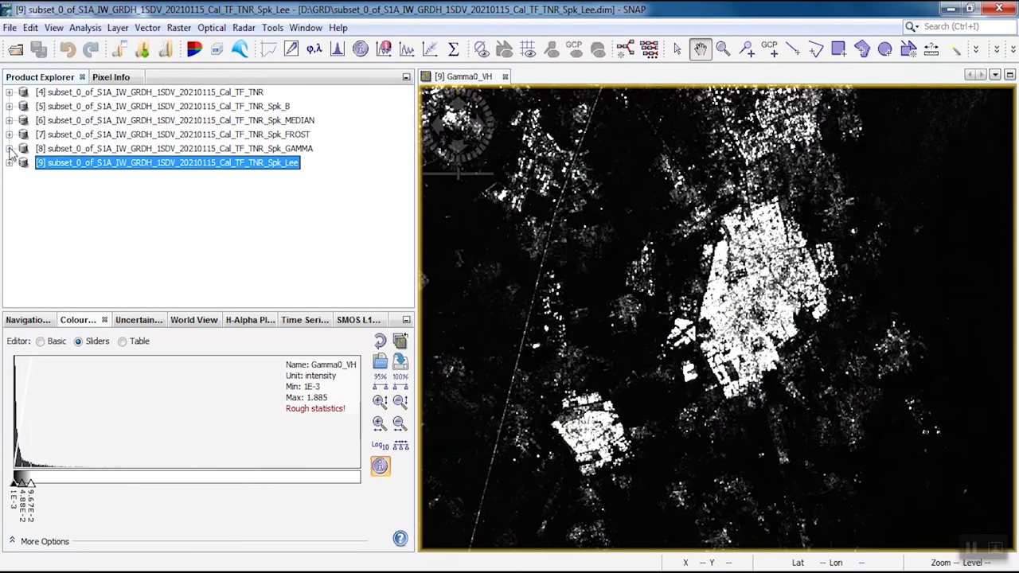
pyautogui.click(9, 149)
pyautogui.click(24, 204)
pyautogui.doubleClick(99, 220)
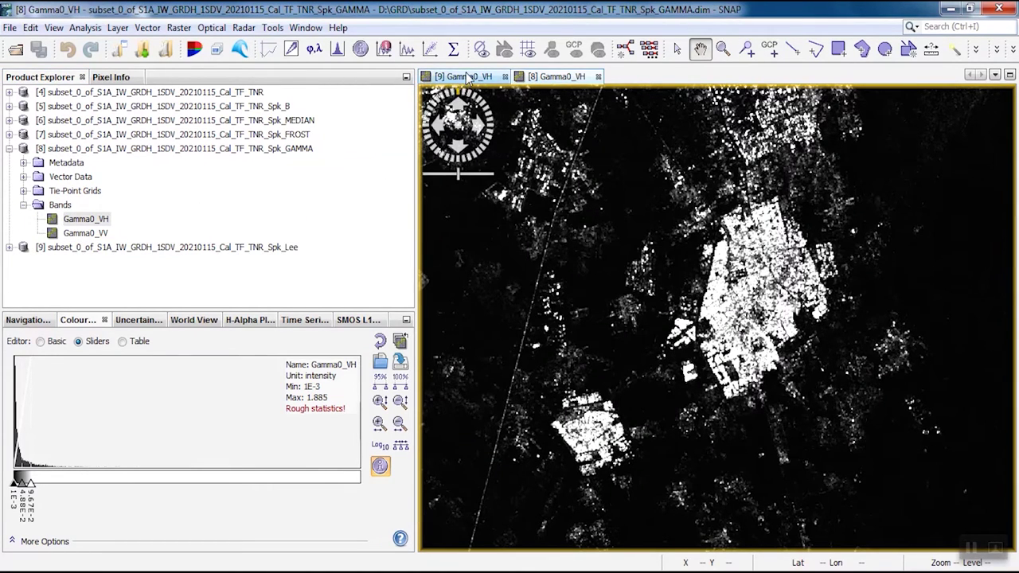
pyautogui.click(467, 77)
pyautogui.click(556, 78)
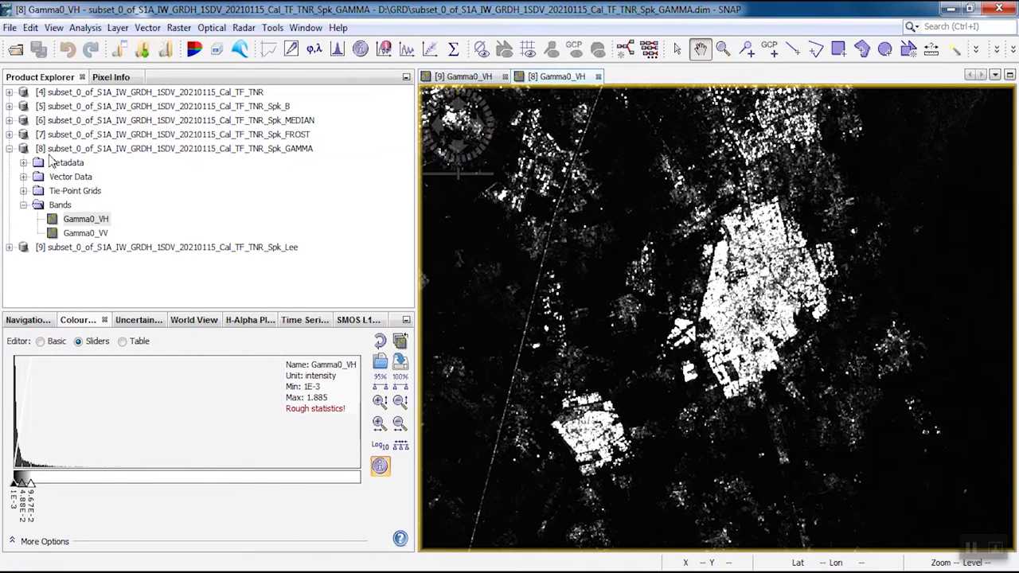
# Display the Gamma0_VH bands of the _Spk_FROST and _Spk_MEDIAN products.
pyautogui.click(10, 134)
pyautogui.click(24, 191)
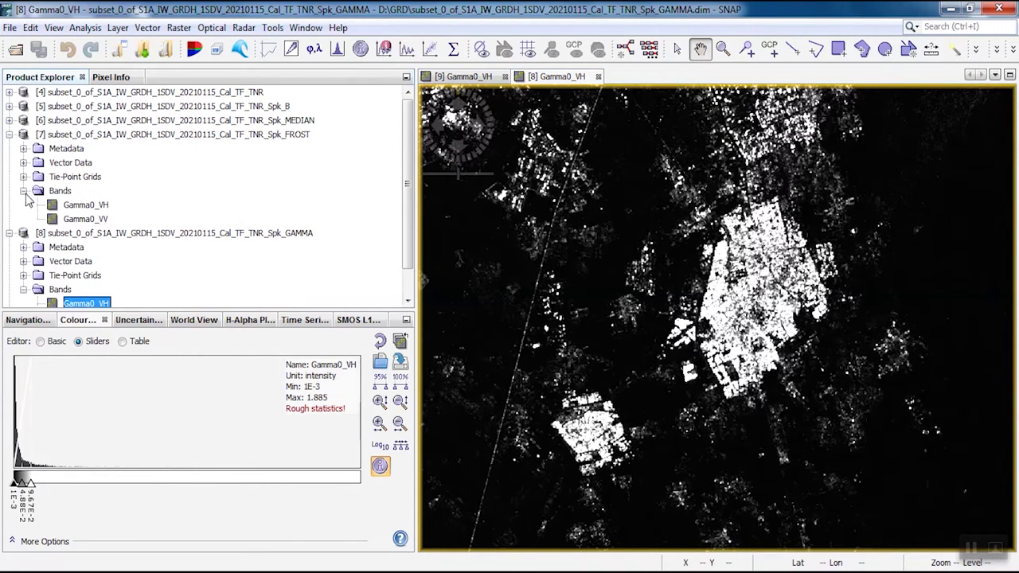
pyautogui.doubleClick(89, 207)
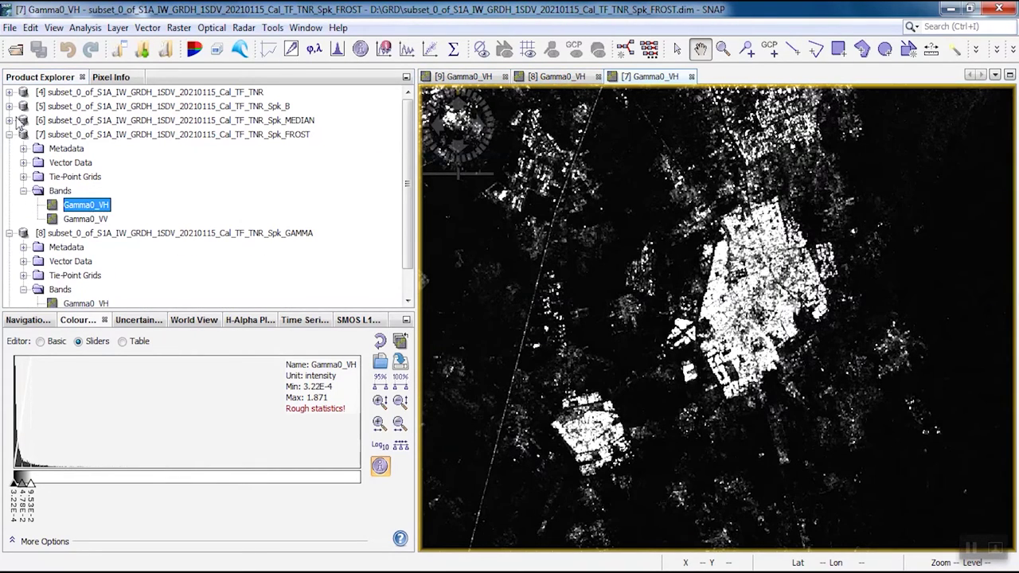
pyautogui.click(9, 120)
pyautogui.click(24, 177)
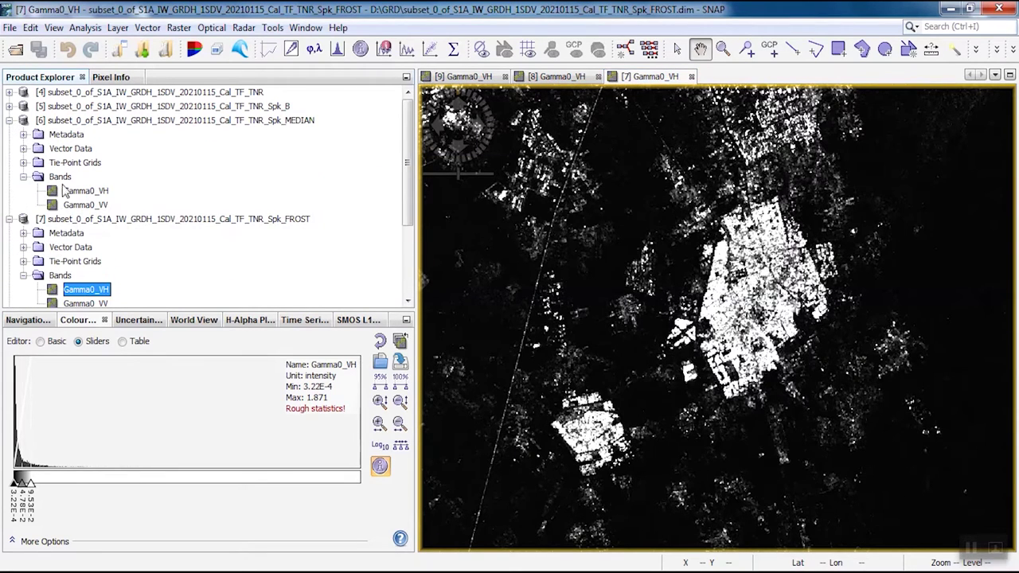
pyautogui.doubleClick(75, 193)
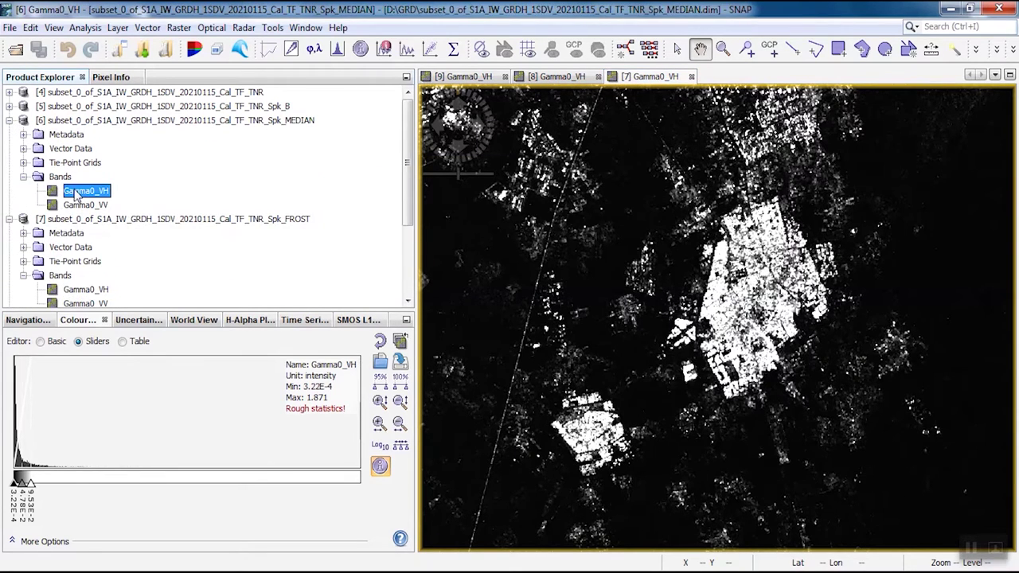
# Compare the _Spk_FROST and _Spk_MEDIAN Gamma0_VH images in close-up over the large bright urban area.
pyautogui.click(556, 76)
pyautogui.click(646, 77)
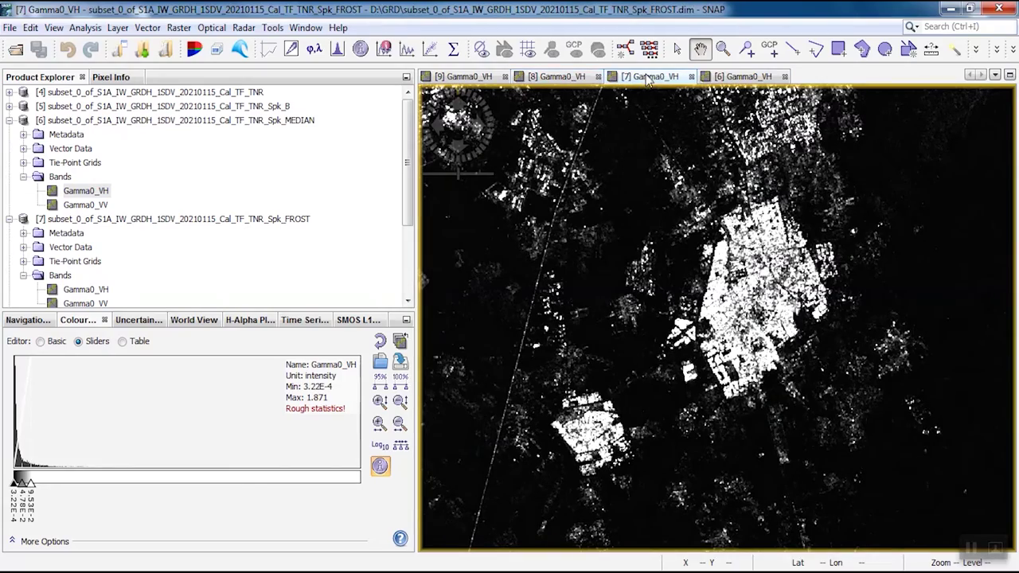
pyautogui.click(727, 78)
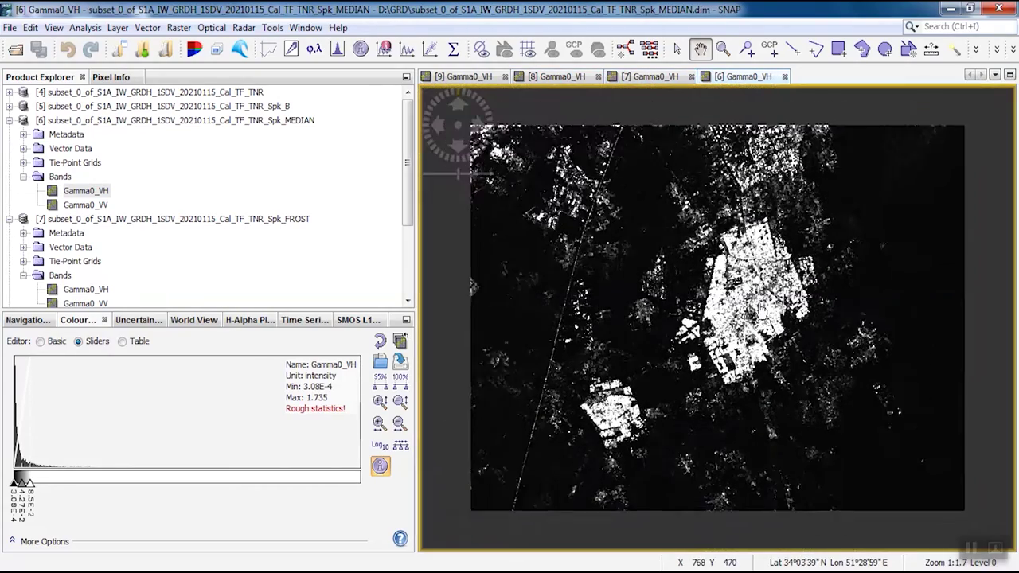
pyautogui.scroll(2, 760, 306)
pyautogui.scroll(4, 758, 305)
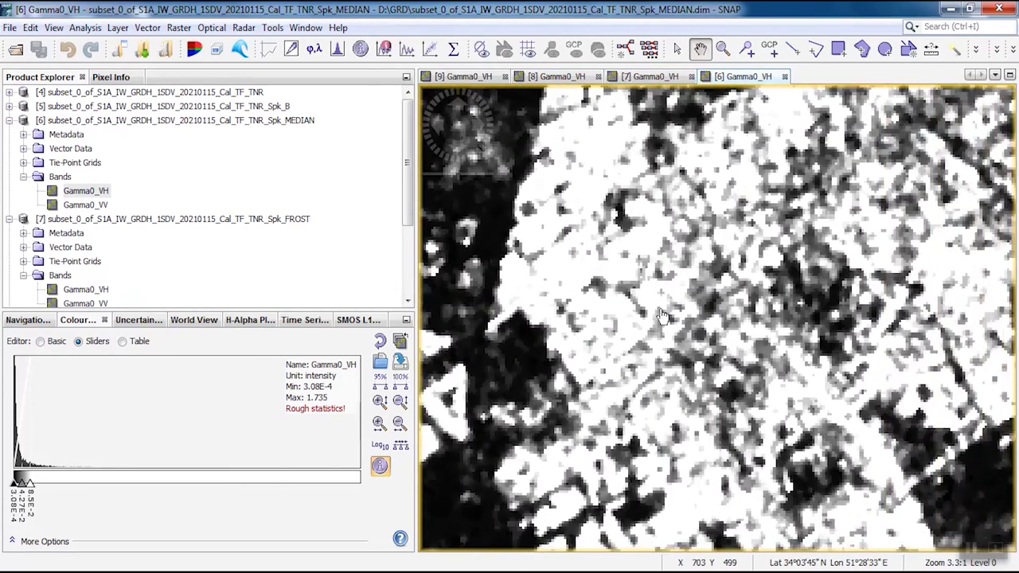
pyautogui.click(666, 78)
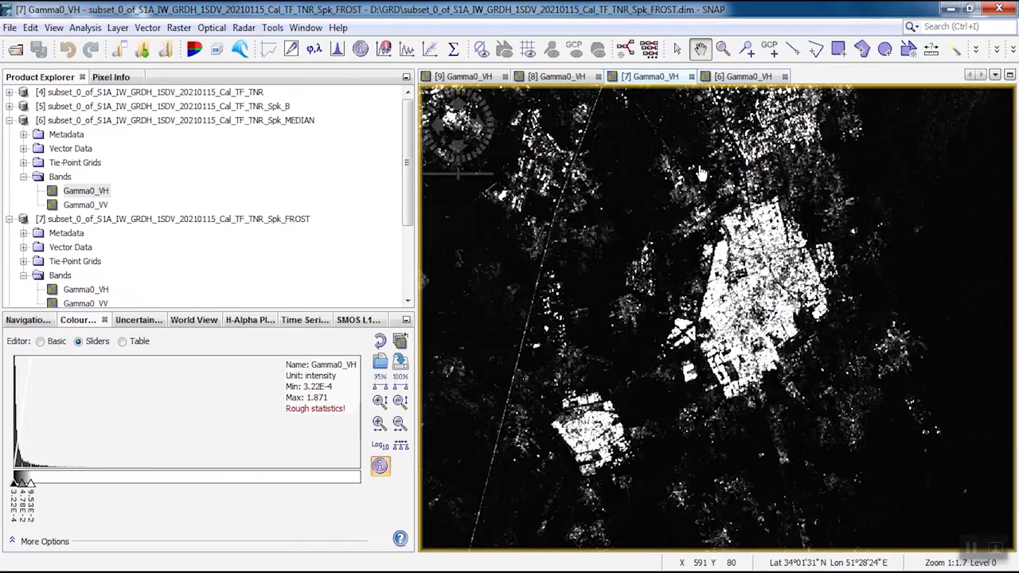
pyautogui.scroll(4, 746, 288)
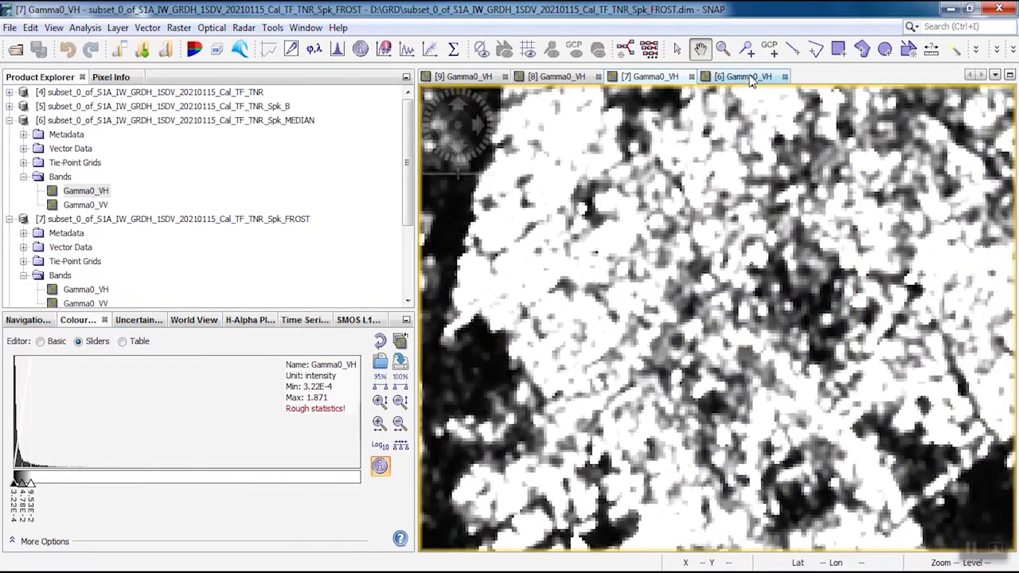
pyautogui.click(742, 76)
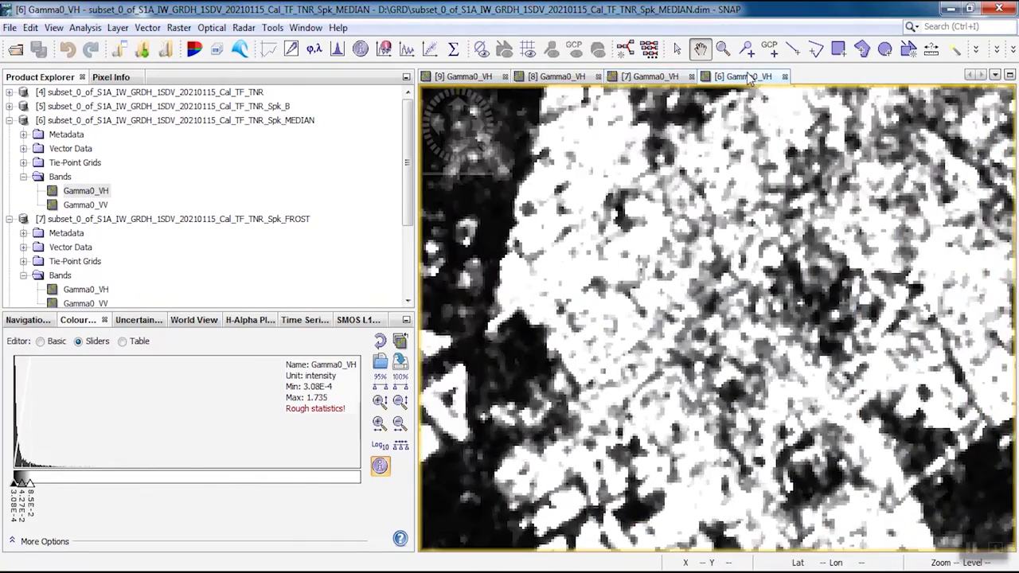
pyautogui.click(667, 79)
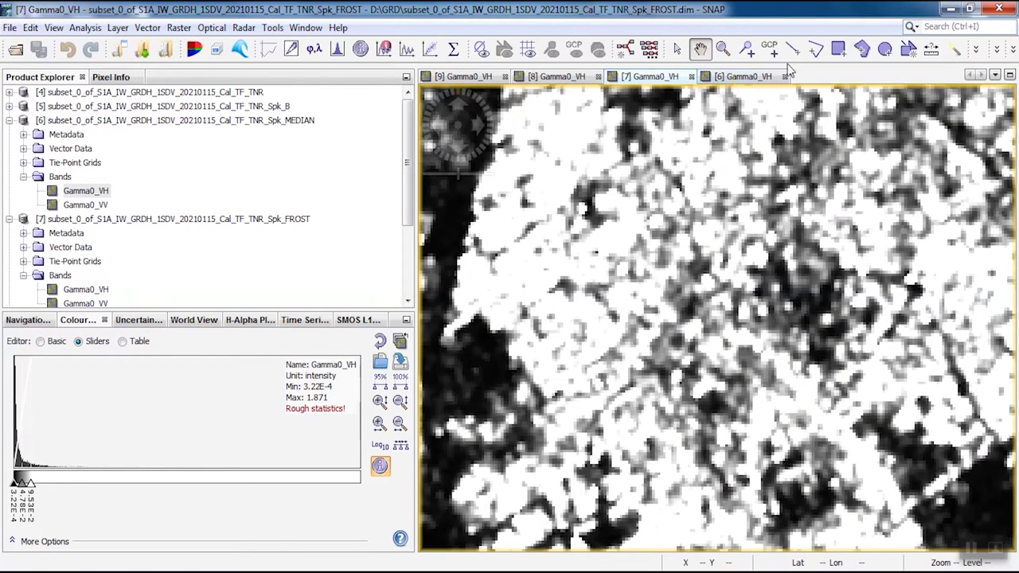
# Close the _Spk_MEDIAN and _Spk_FROST image views and collapse the Bands folder of the _Spk_MEDIAN product.
pyautogui.click(786, 77)
pyautogui.click(692, 77)
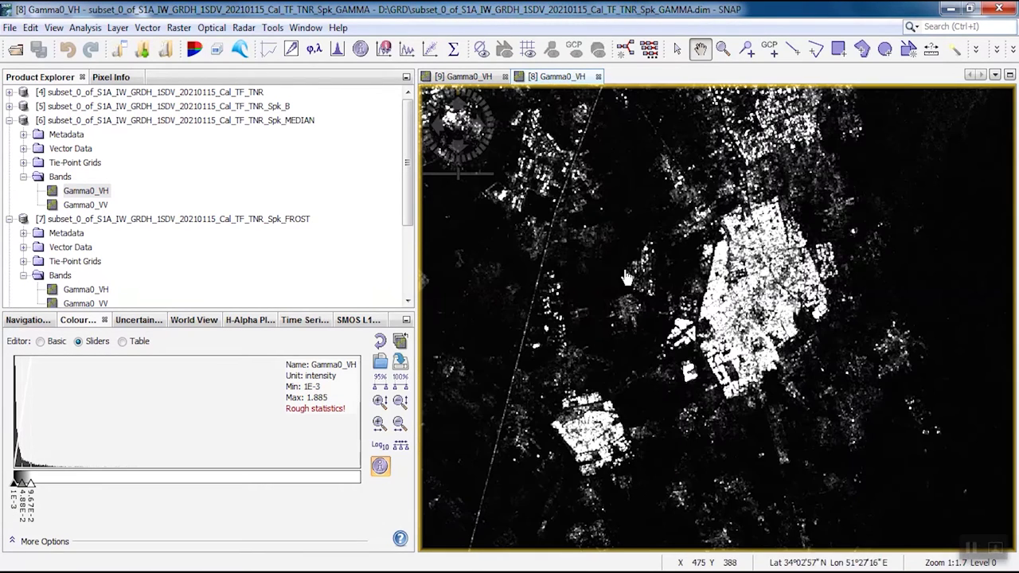
pyautogui.click(24, 177)
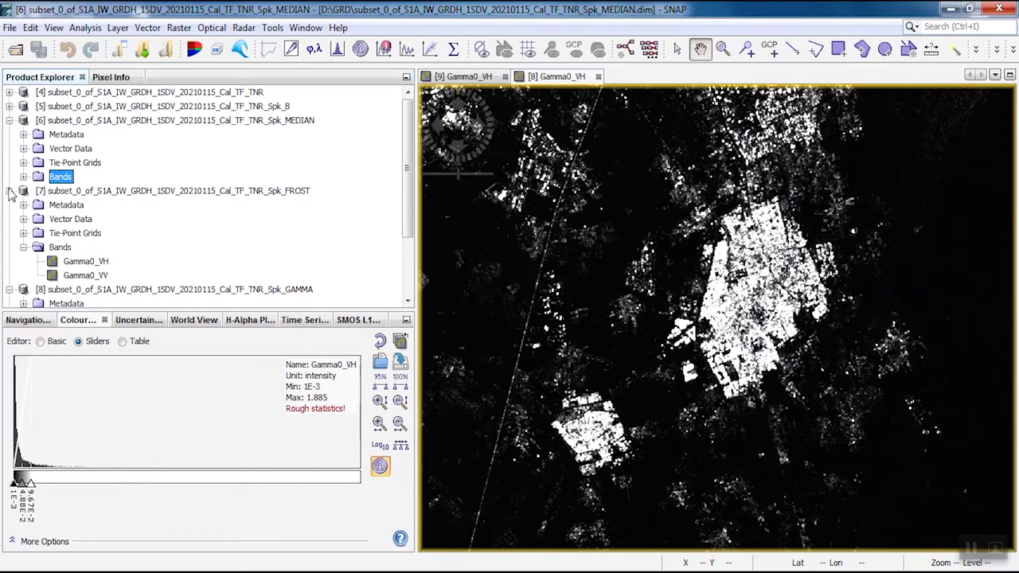
# Display the Gamma0_VH band of the _Spk_B product and compare it with the _Spk_GAMMA image.
pyautogui.click(9, 191)
pyautogui.click(9, 120)
pyautogui.click(8, 107)
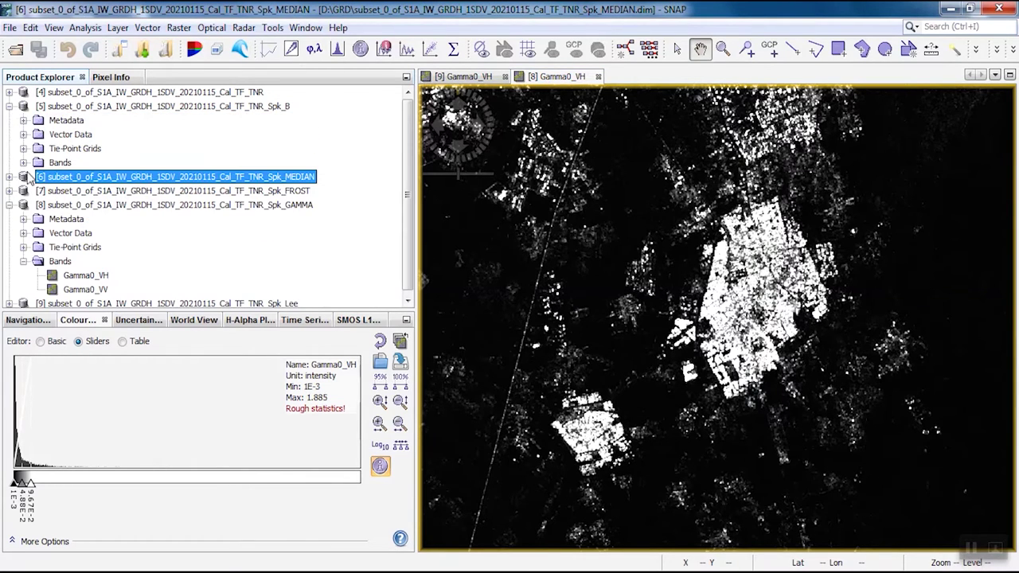
pyautogui.click(23, 163)
pyautogui.doubleClick(73, 178)
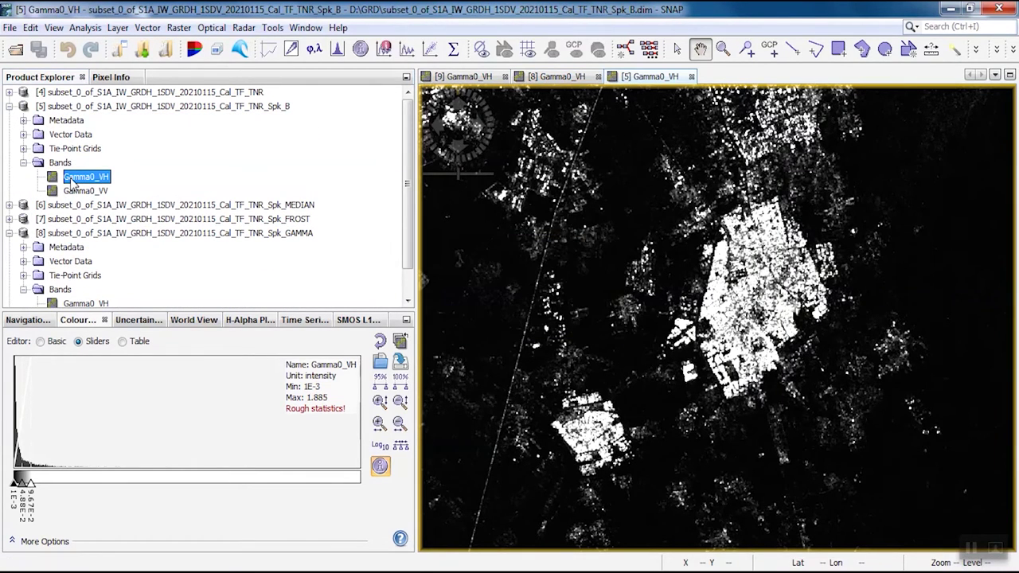
pyautogui.click(562, 77)
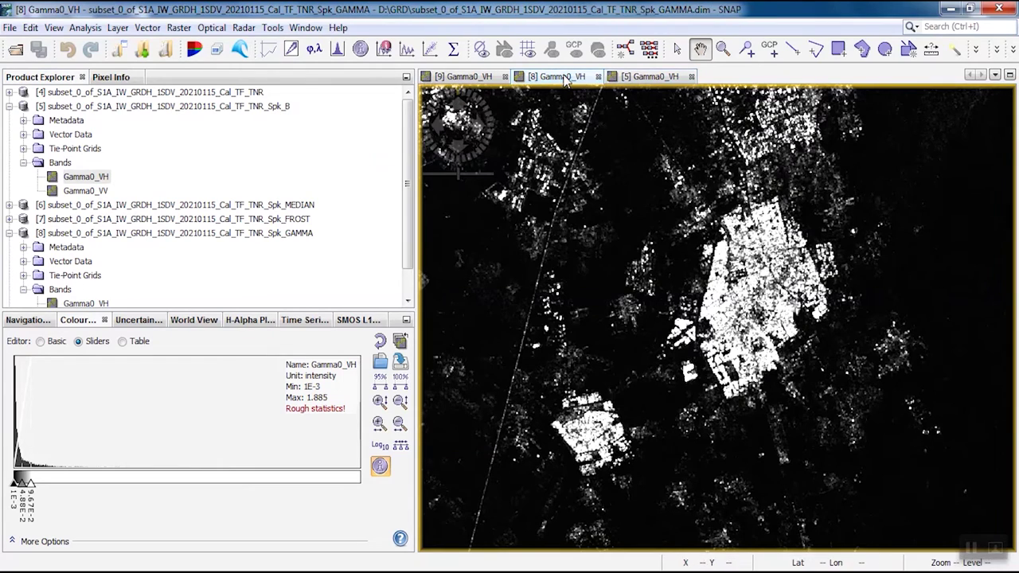
pyautogui.click(648, 79)
pyautogui.click(577, 77)
pyautogui.click(633, 80)
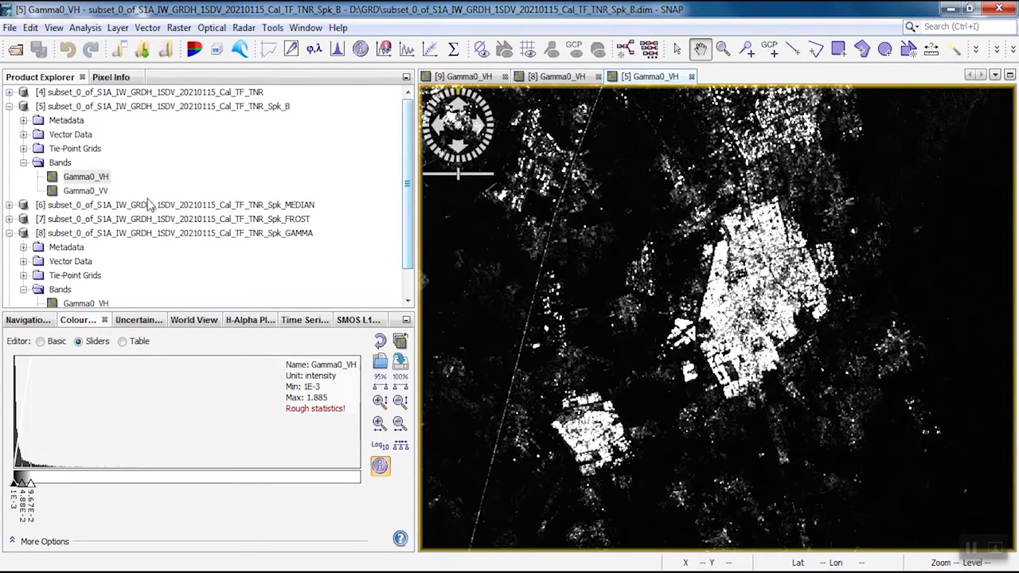
# Display the Gamma0_VH band of the _Spk_MEDIAN product and compare it with the _Spk_B image.
pyautogui.scroll(-1, 89, 214)
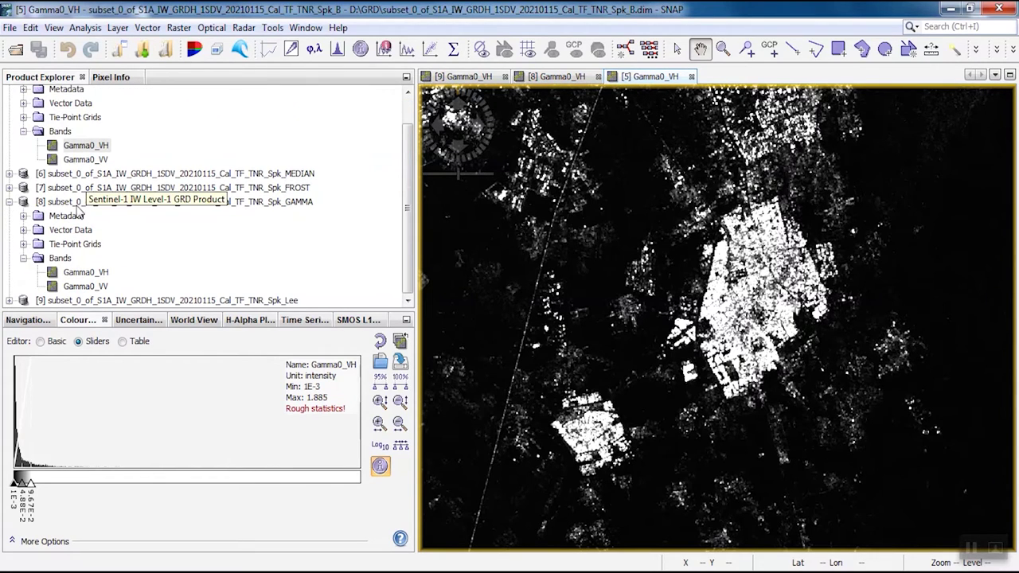
pyautogui.click(9, 174)
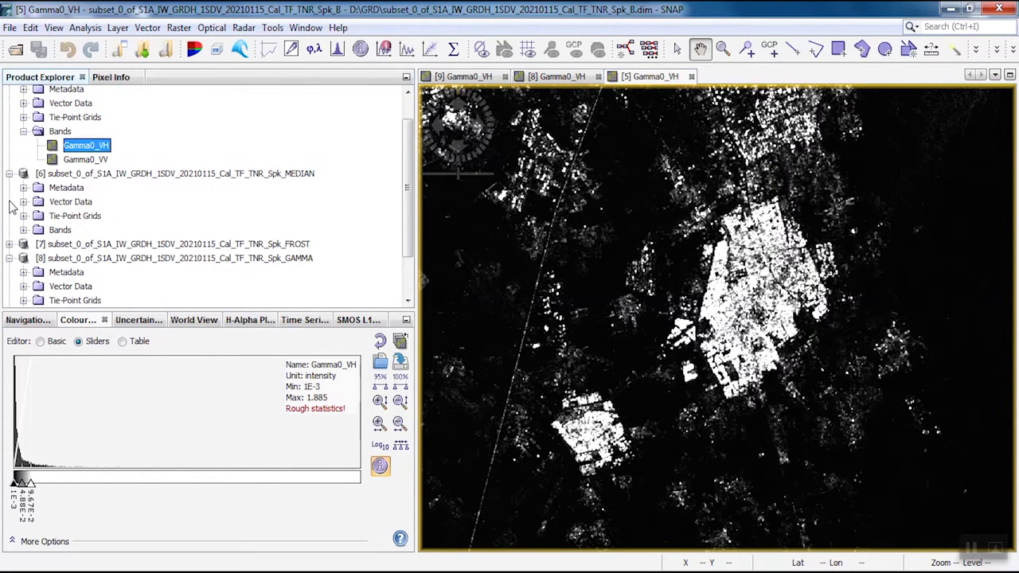
pyautogui.click(23, 230)
pyautogui.doubleClick(85, 244)
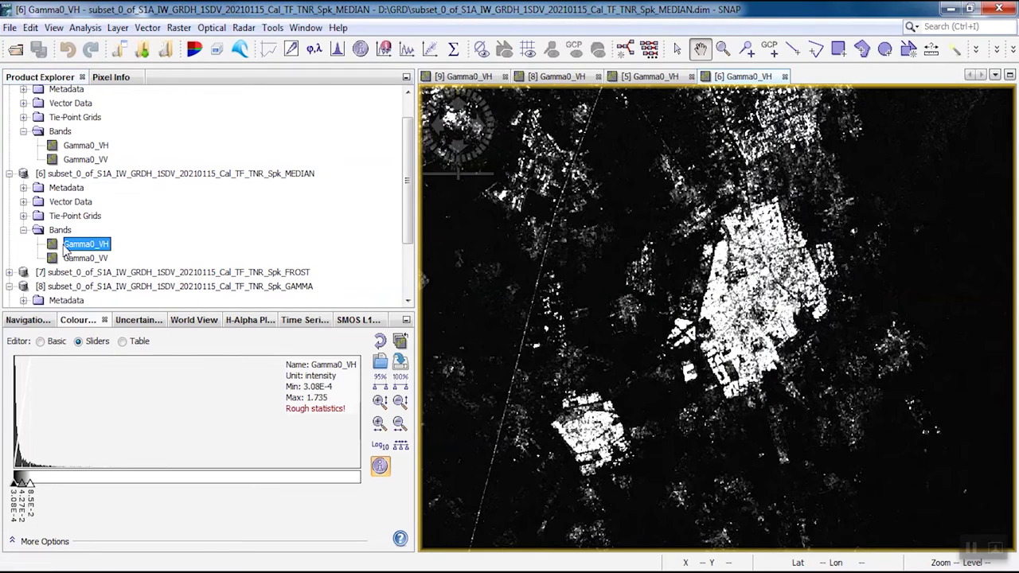
pyautogui.click(654, 77)
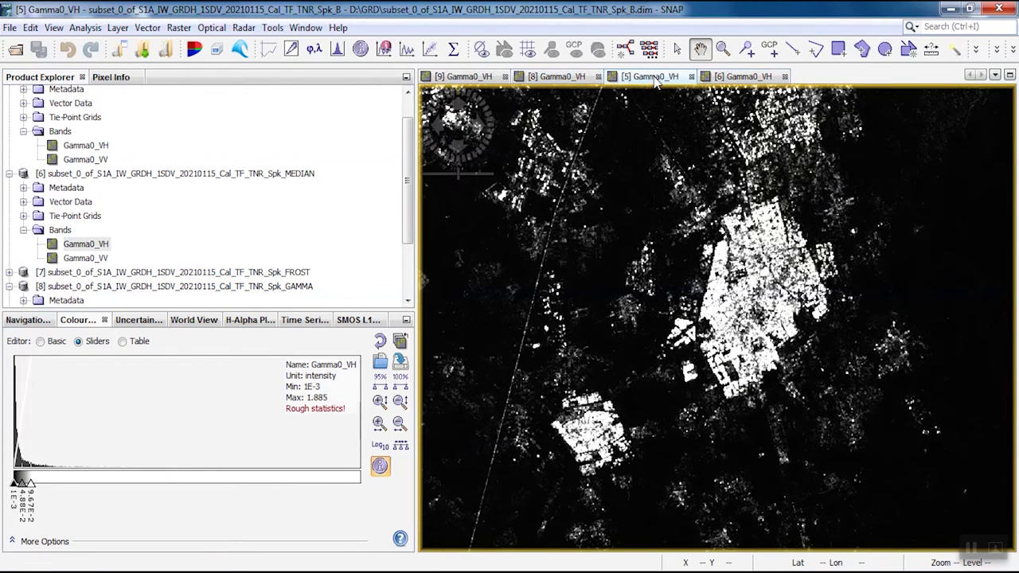
pyautogui.click(738, 80)
pyautogui.click(677, 79)
pyautogui.click(724, 83)
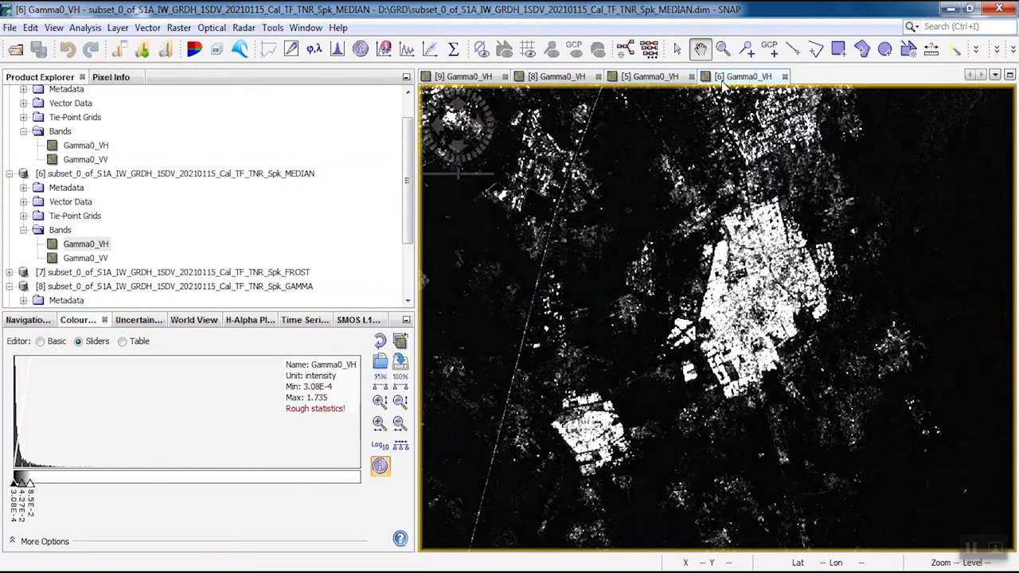
pyautogui.click(650, 80)
pyautogui.click(741, 78)
pyautogui.click(662, 75)
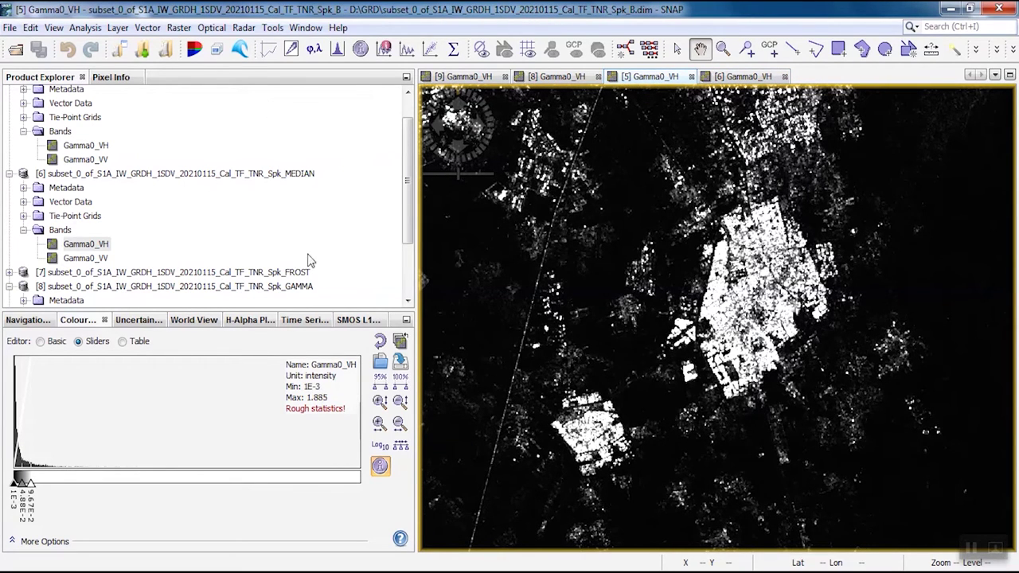
# Collapse the _Spk_B, _Spk_MEDIAN and _Spk_GAMMA products in the product tree.
pyautogui.scroll(1, 293, 174)
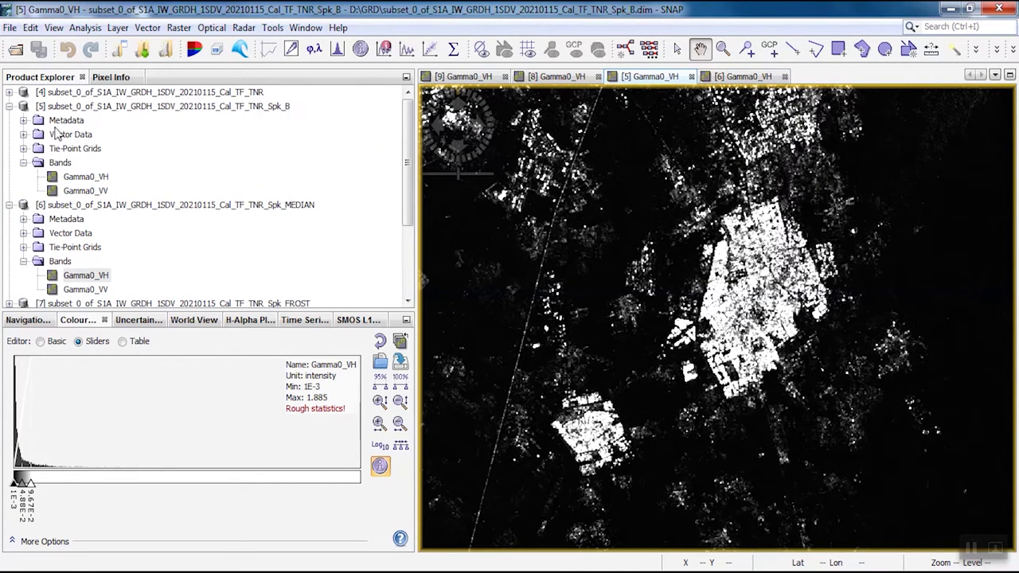
pyautogui.click(9, 106)
pyautogui.click(9, 120)
pyautogui.click(9, 149)
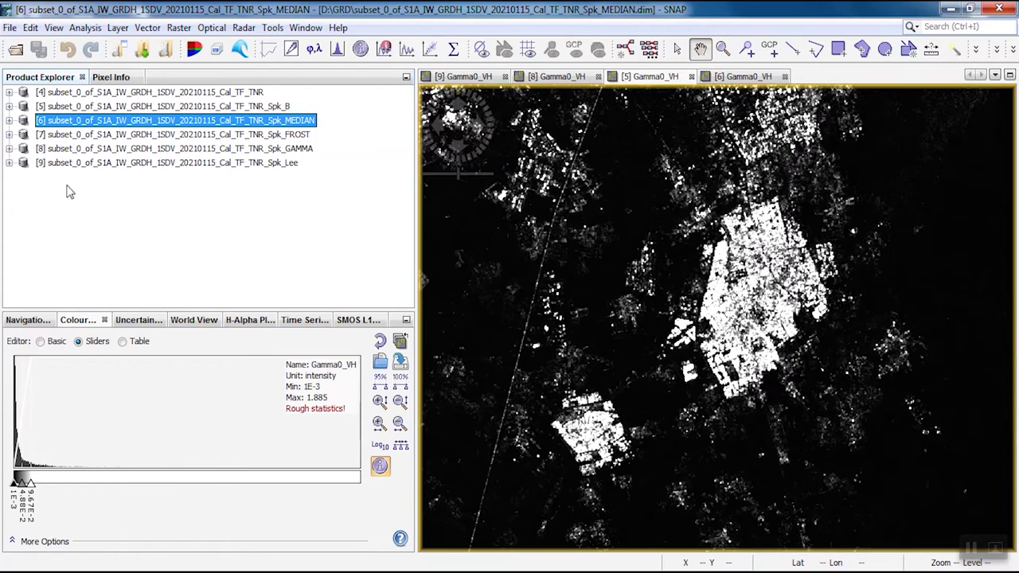
# Bring up the Gamma0_VH image of the _Spk_Lee product and compare it with the _Spk_GAMMA image.
pyautogui.click(10, 163)
pyautogui.click(23, 219)
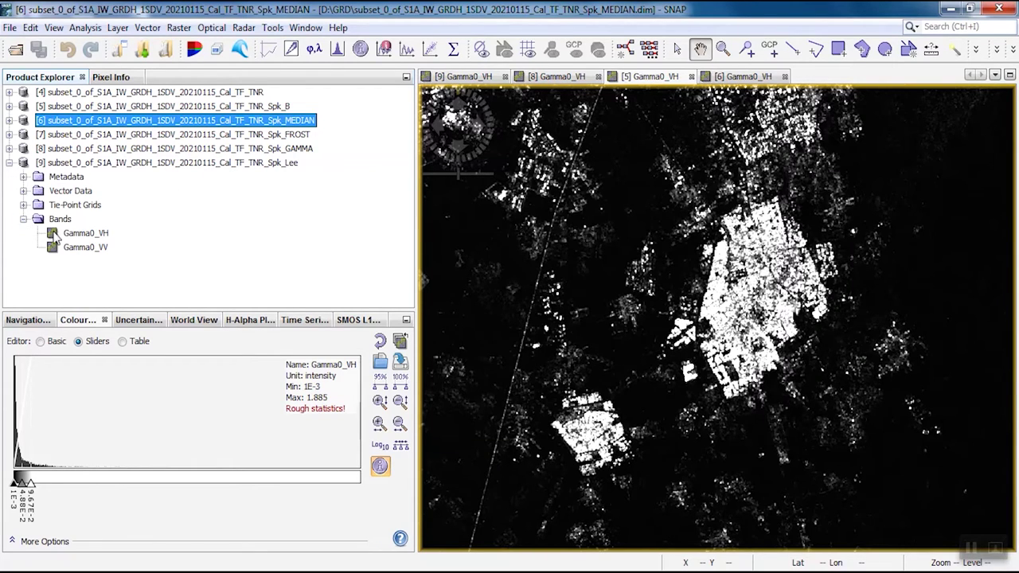
pyautogui.doubleClick(80, 233)
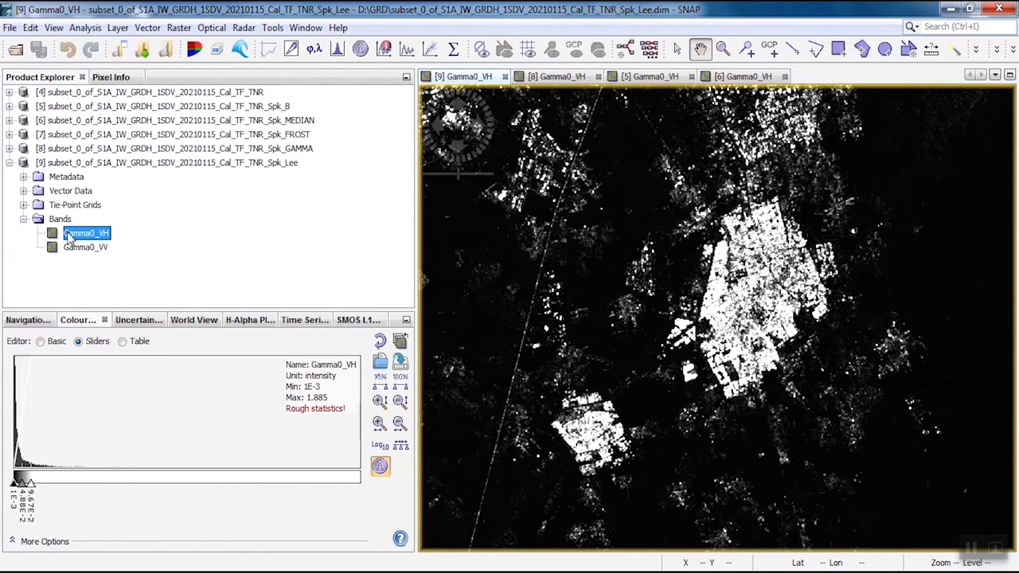
pyautogui.click(506, 116)
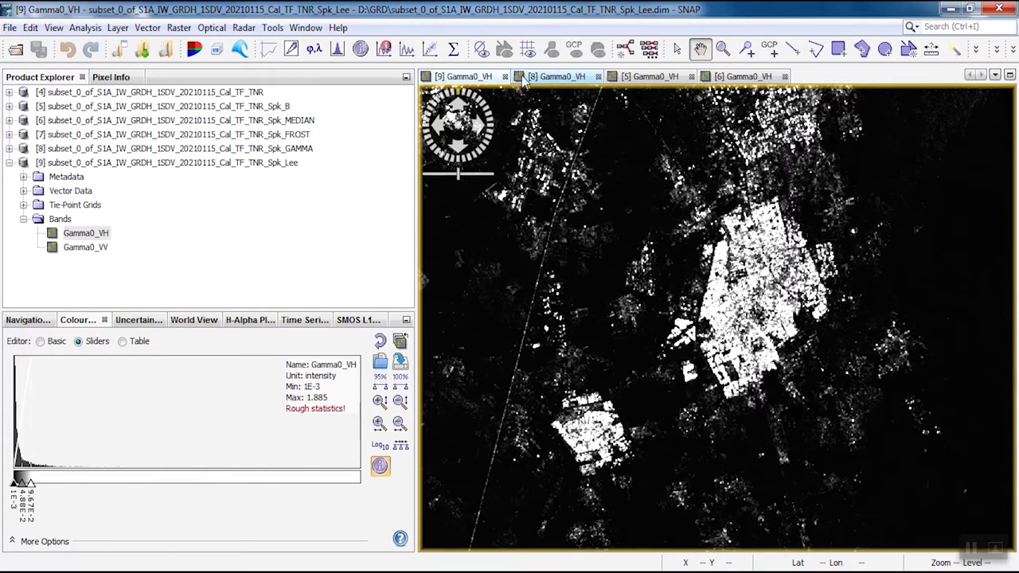
pyautogui.click(562, 77)
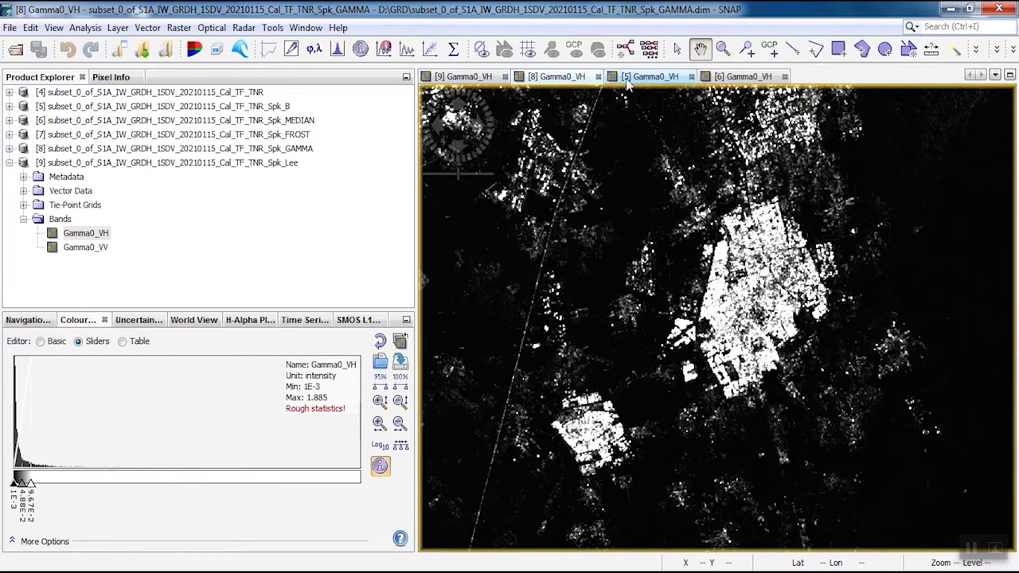
# Close the _Spk_GAMMA and _Spk_B image views and compare the remaining _Spk_Lee and _Spk_MEDIAN Gamma0_VH images.
pyautogui.click(598, 76)
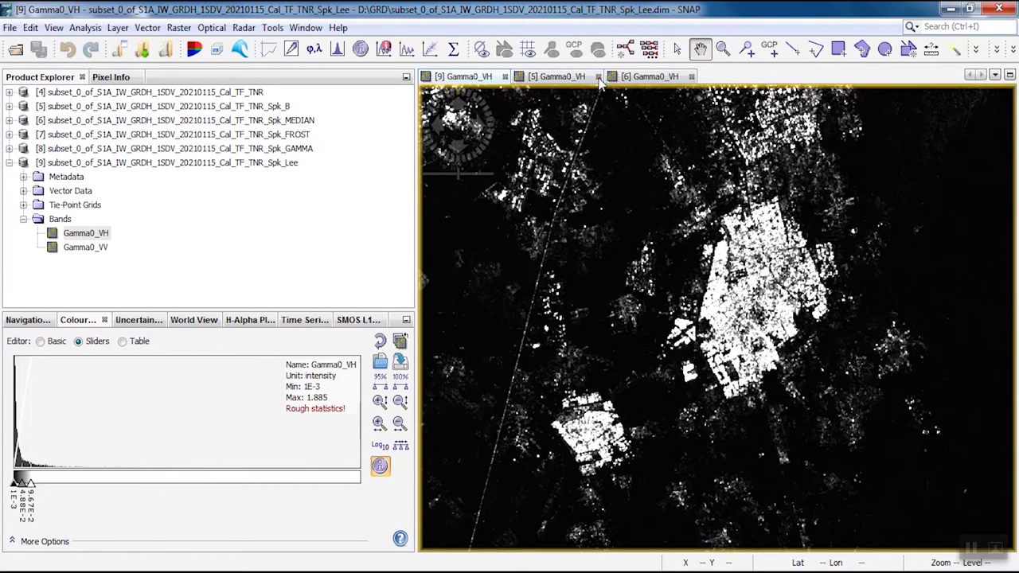
pyautogui.click(641, 80)
pyautogui.click(598, 76)
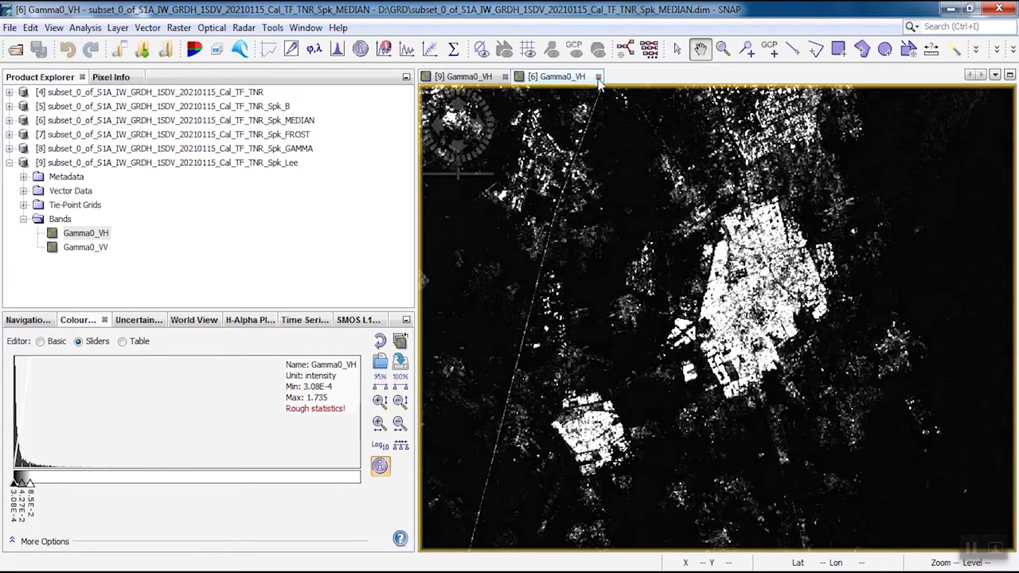
pyautogui.click(486, 77)
pyautogui.click(552, 86)
pyautogui.click(447, 80)
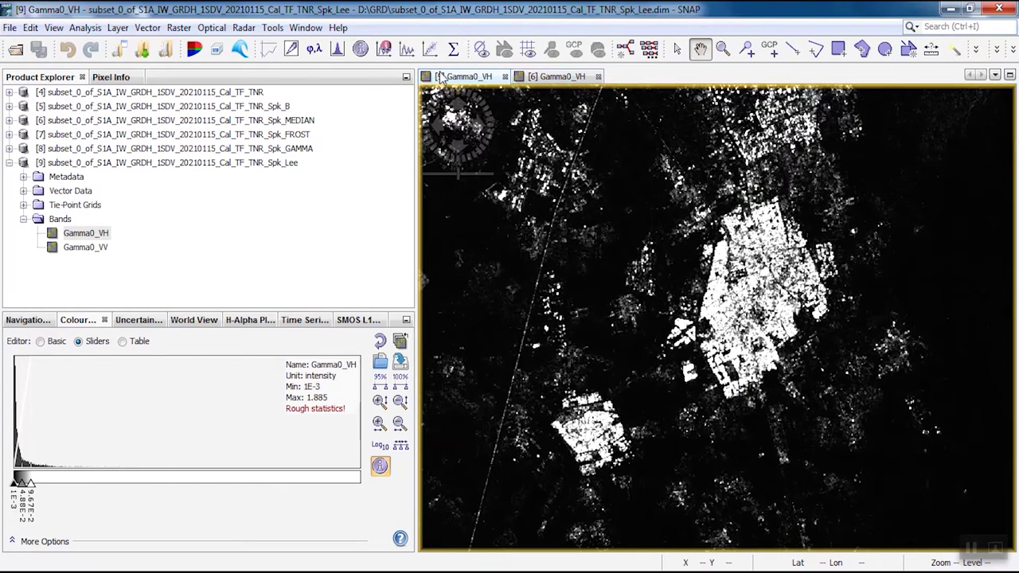
# Display the Gamma0_VV bands of the _Spk_Lee and _Spk_B products.
pyautogui.click(100, 248)
pyautogui.doubleClick(101, 249)
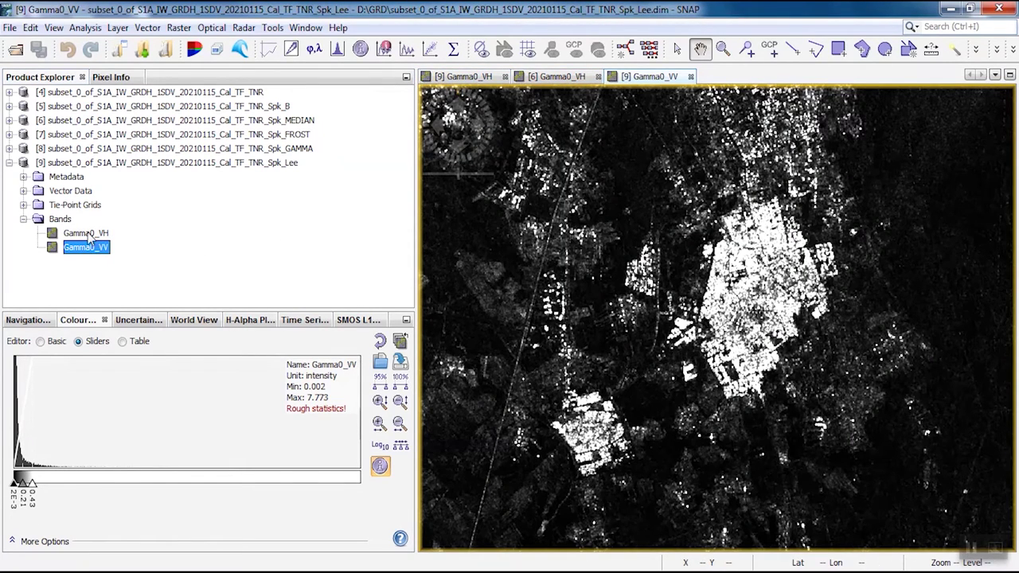
pyautogui.click(9, 107)
pyautogui.click(23, 162)
pyautogui.doubleClick(85, 191)
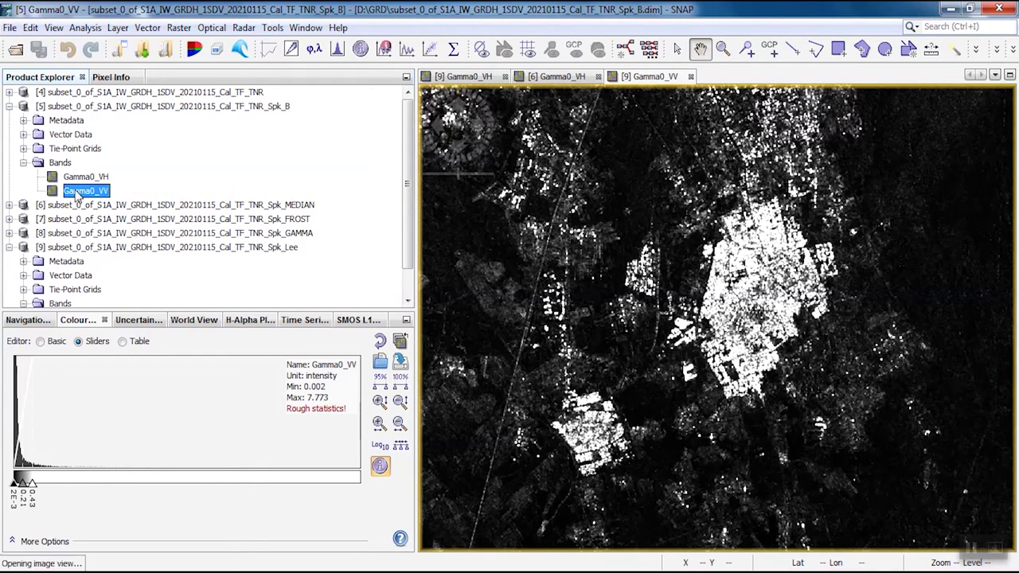
pyautogui.click(660, 77)
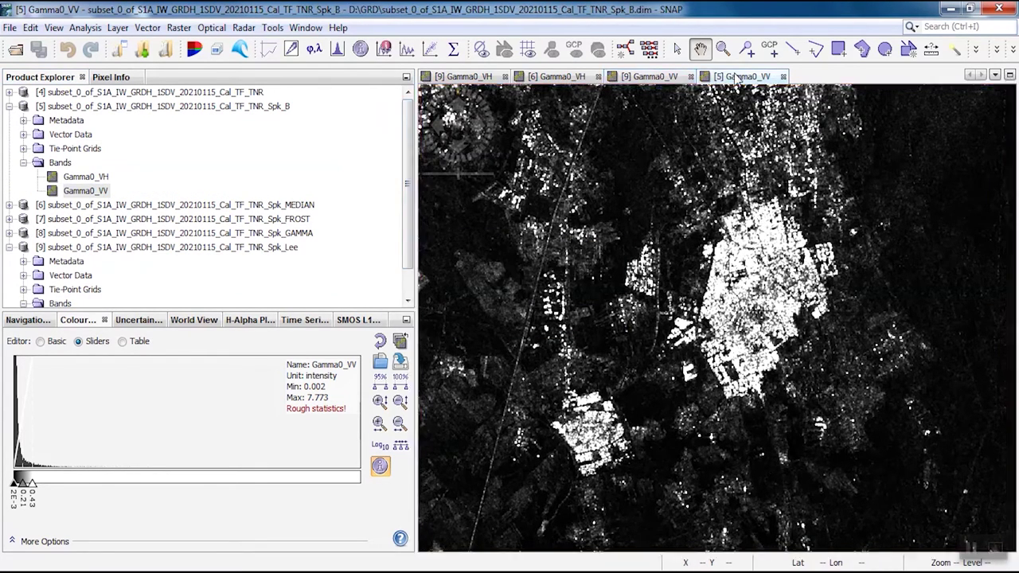
# Close both Gamma0_VV image views and collapse the _Spk_B product.
pyautogui.click(690, 76)
pyautogui.click(690, 77)
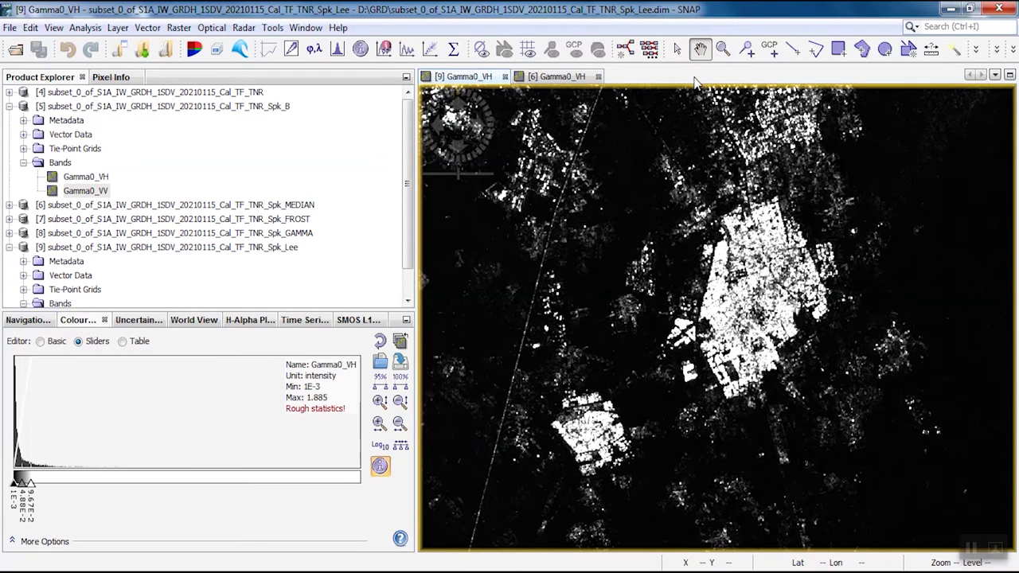
pyautogui.click(10, 107)
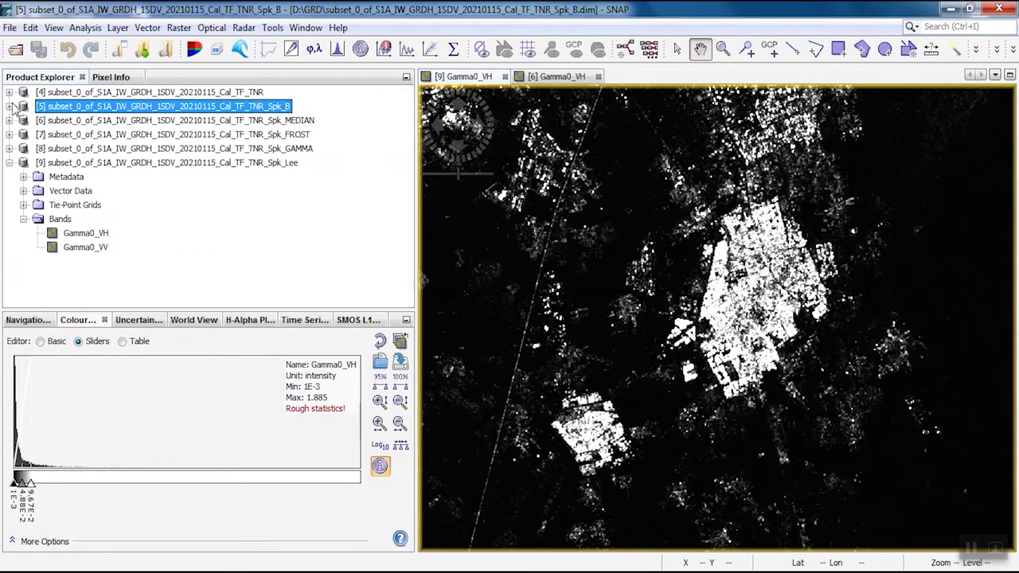
# Close the _Spk_B, _Spk_MEDIAN, _Spk_FROST and _Spk_GAMMA products together, and collapse the _Spk_Lee product.
pyautogui.click(62, 150)
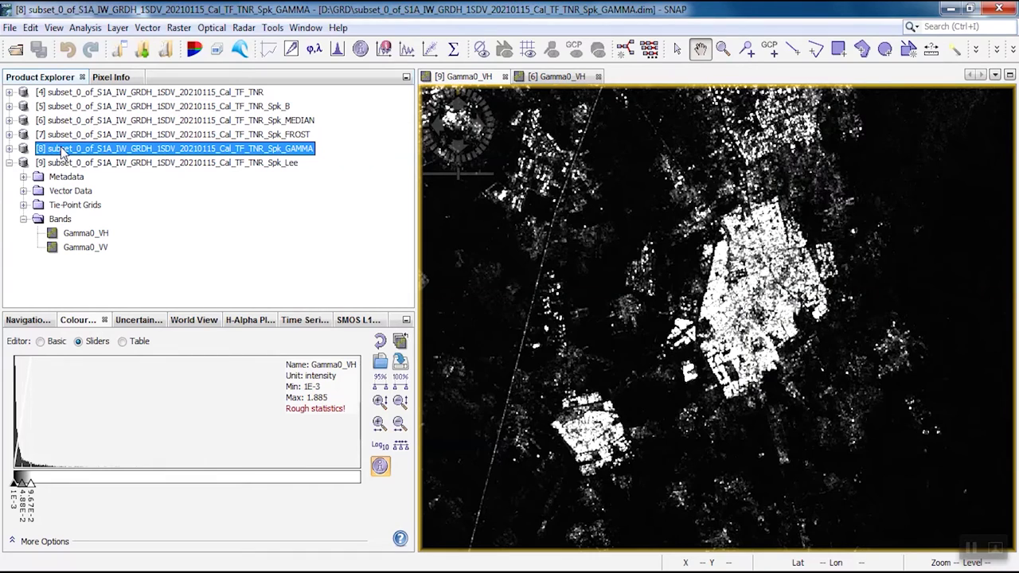
pyautogui.keyDown('shift'); pyautogui.click(64, 134); pyautogui.keyUp('shift')
pyautogui.keyDown('shift'); pyautogui.click(67, 120); pyautogui.keyUp('shift')
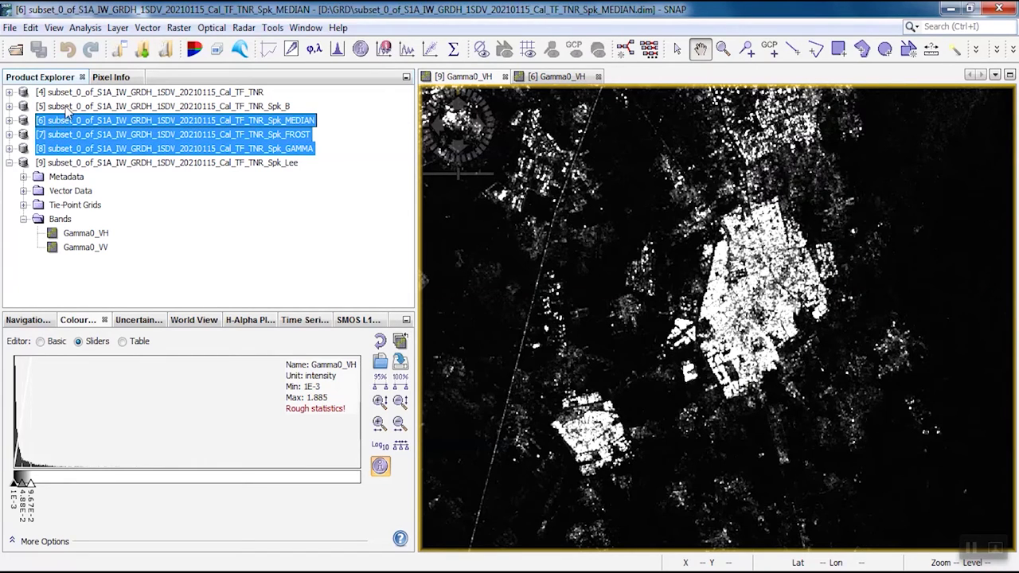
pyautogui.keyDown('shift'); pyautogui.click(67, 109); pyautogui.keyUp('shift')
pyautogui.rightClick(67, 112)
pyautogui.click(105, 224)
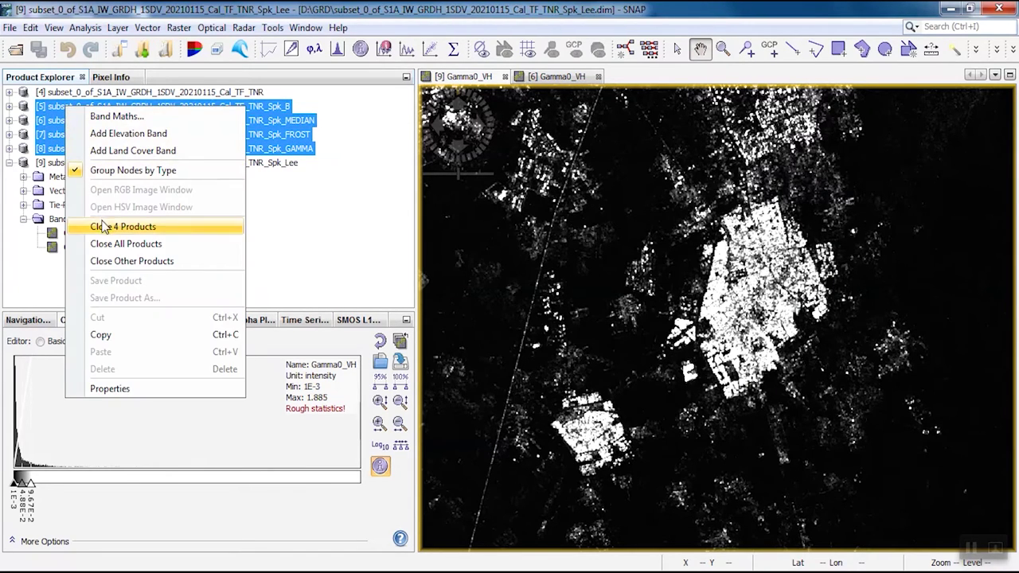
pyautogui.click(24, 163)
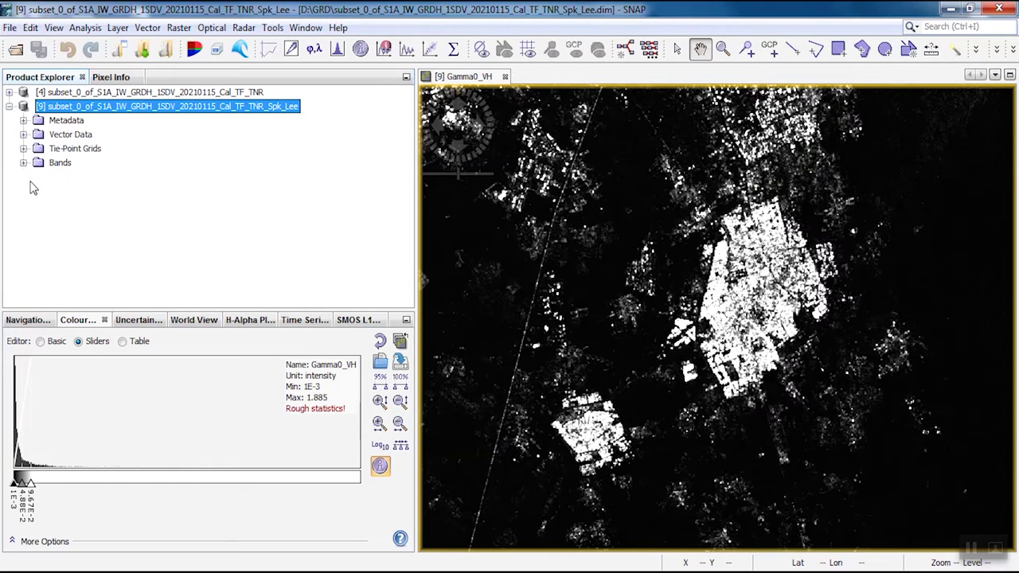
pyautogui.click(9, 106)
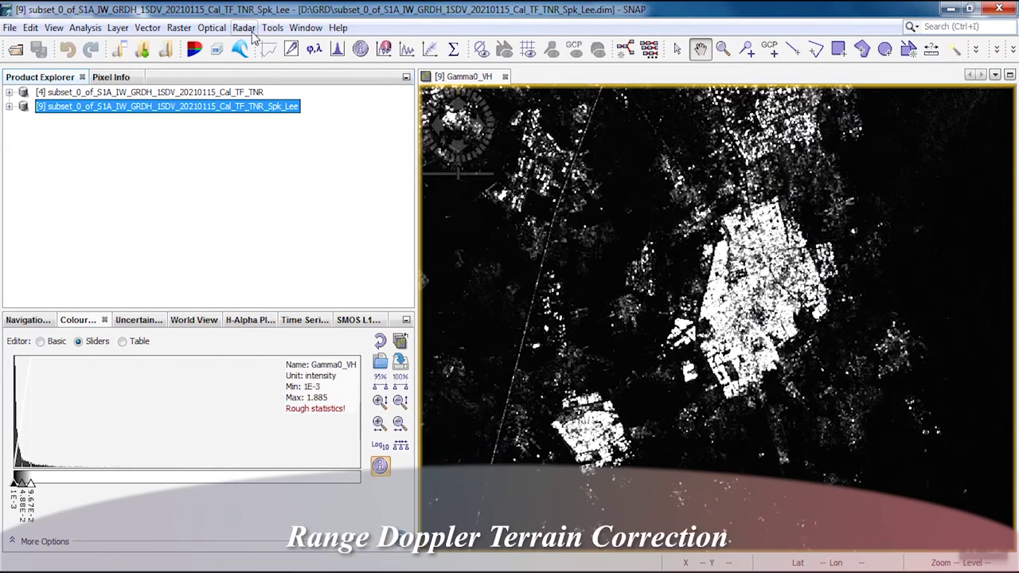
# Start Range-Doppler Terrain Correction for the _Spk_Lee product and set its digital elevation model to SRTM 1Sec HGT (Auto Download).
pyautogui.click(244, 27)
pyautogui.moveTo(318, 145)
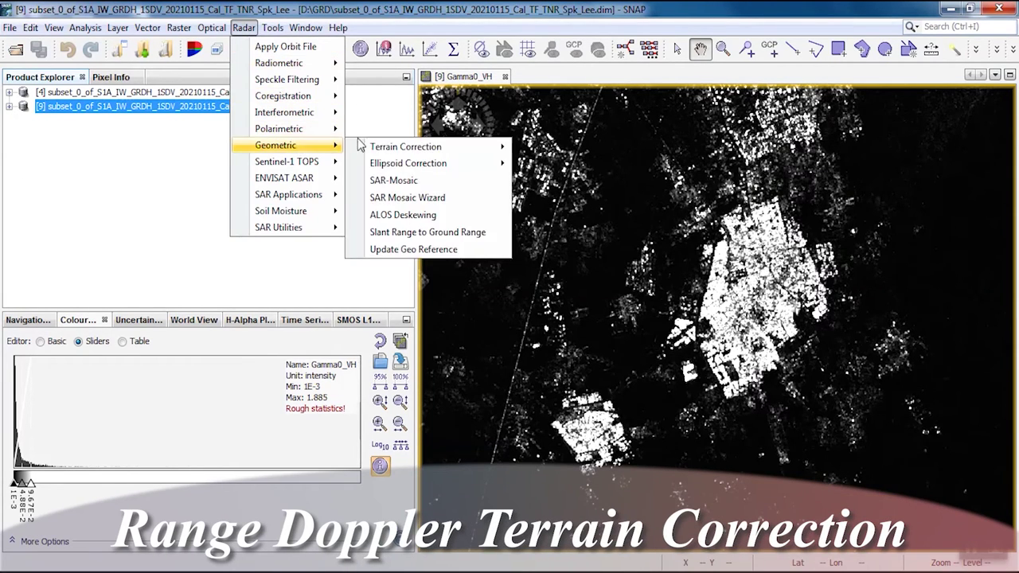
pyautogui.moveTo(422, 147)
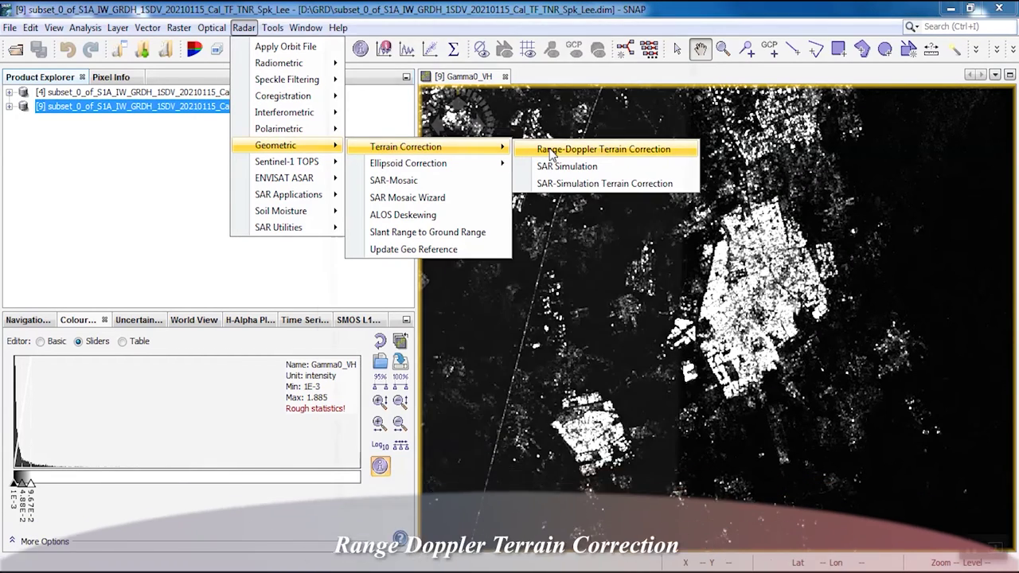
pyautogui.click(551, 151)
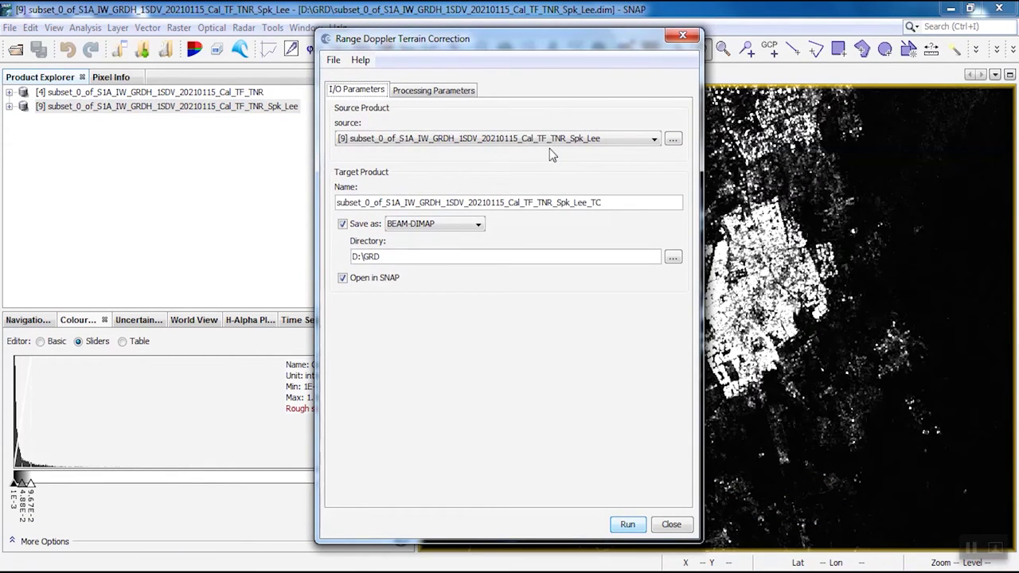
pyautogui.click(452, 96)
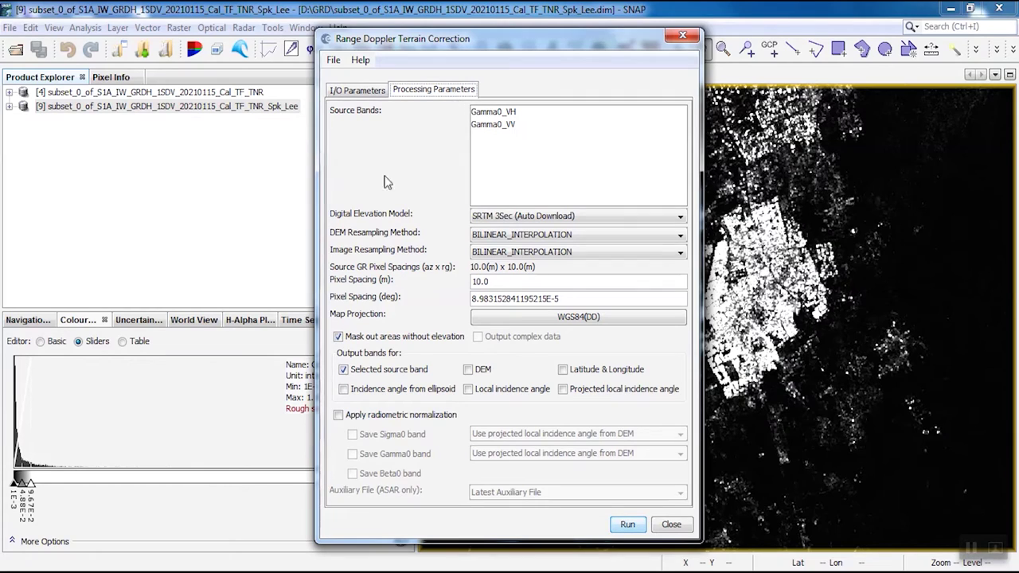
pyautogui.click(516, 218)
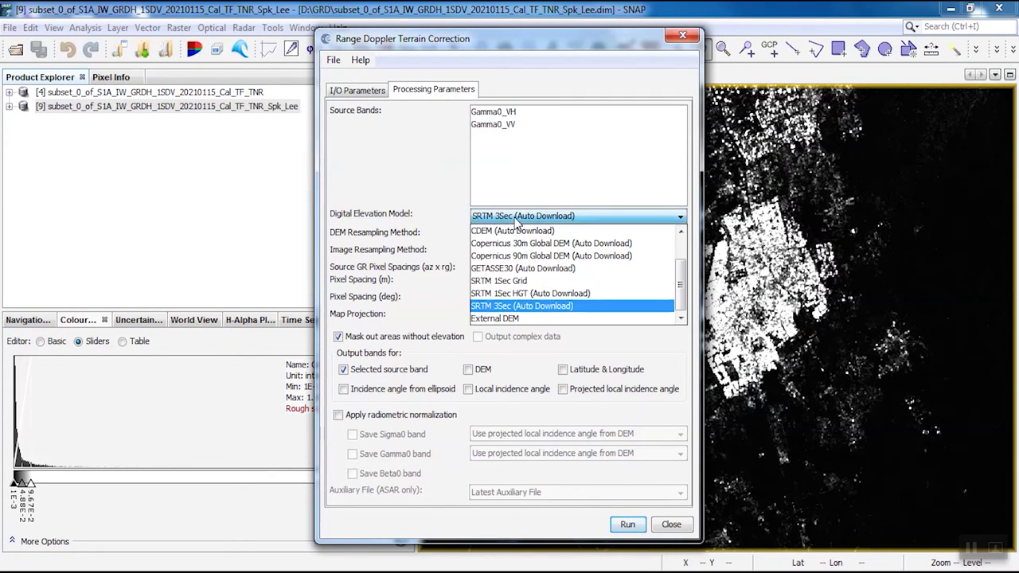
pyautogui.click(511, 293)
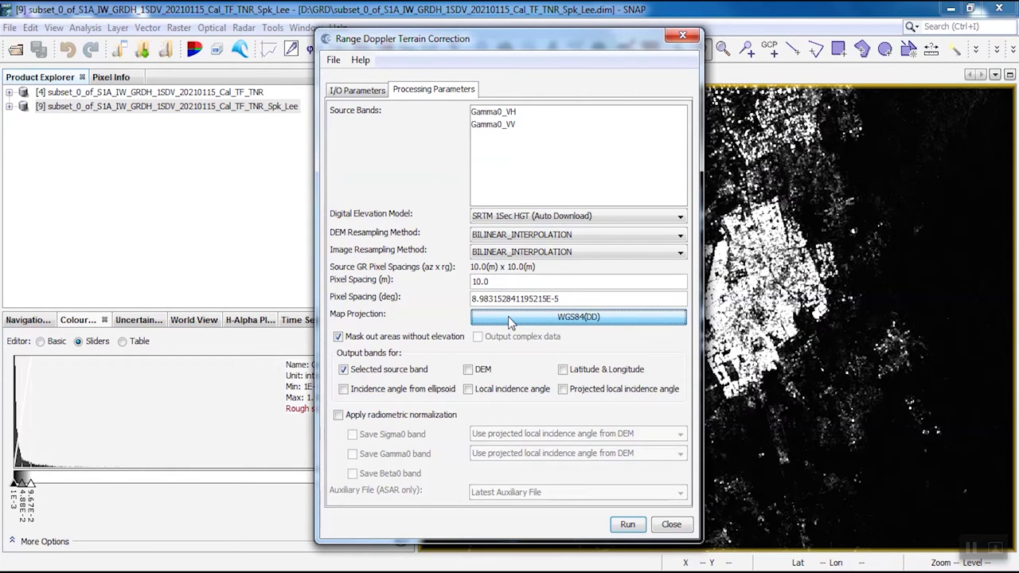
# Set the terrain correction's map projection to UTM / WGS 84 (Automatic).
pyautogui.click(509, 317)
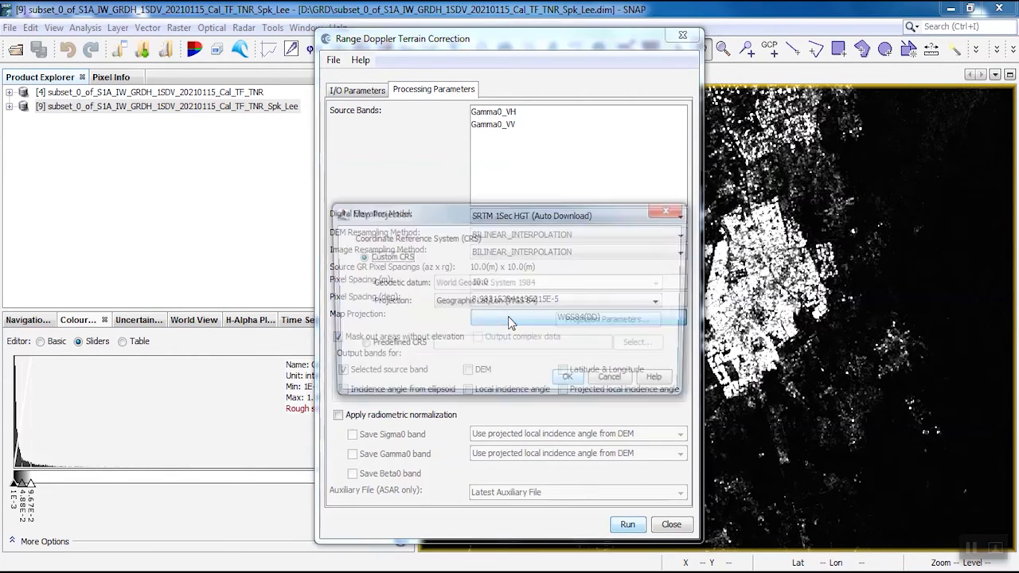
pyautogui.click(505, 302)
pyautogui.scroll(-5, 503, 338)
pyautogui.scroll(-3, 504, 338)
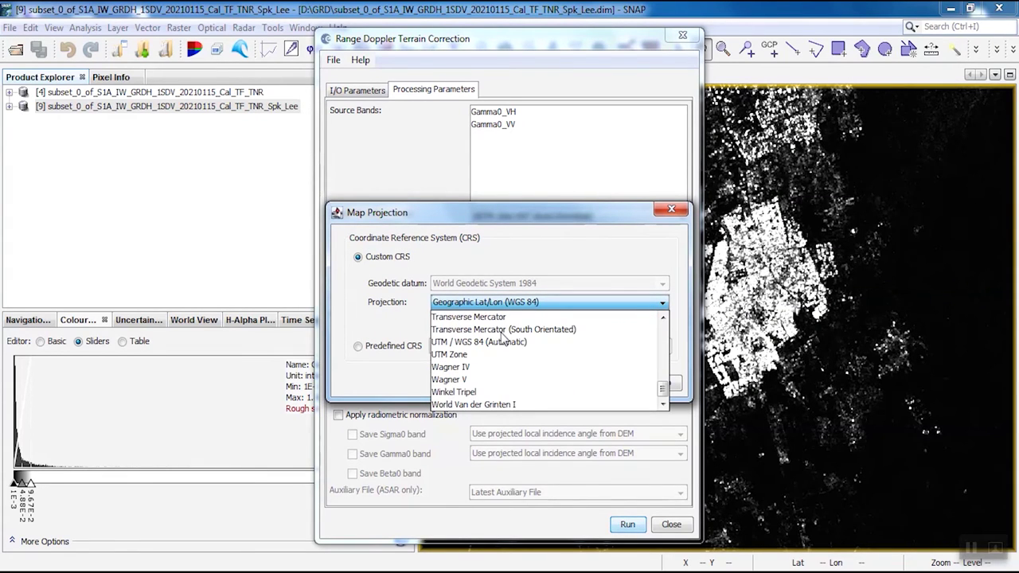
pyautogui.click(502, 343)
pyautogui.click(571, 382)
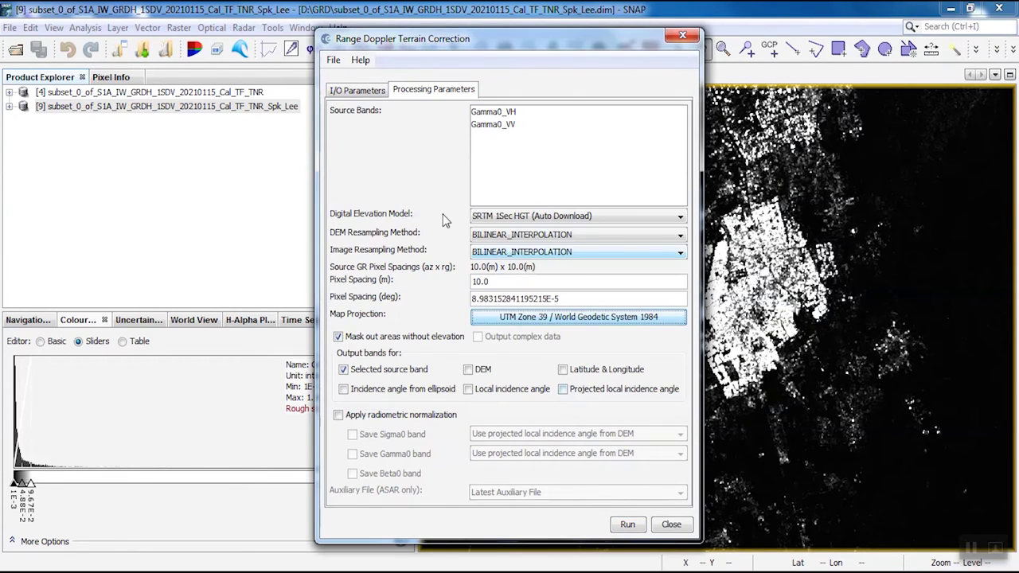
# Run the terrain correction with the _Spk_Lee_TC output saved as BEAM-DIMAP in D:\GRD, and close the dialog.
pyautogui.click(356, 90)
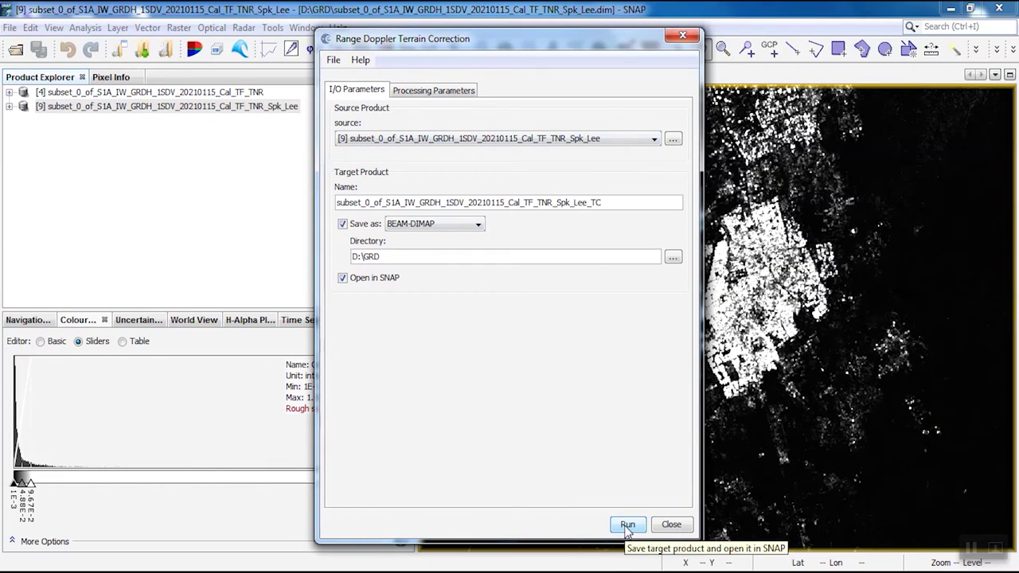
pyautogui.click(628, 525)
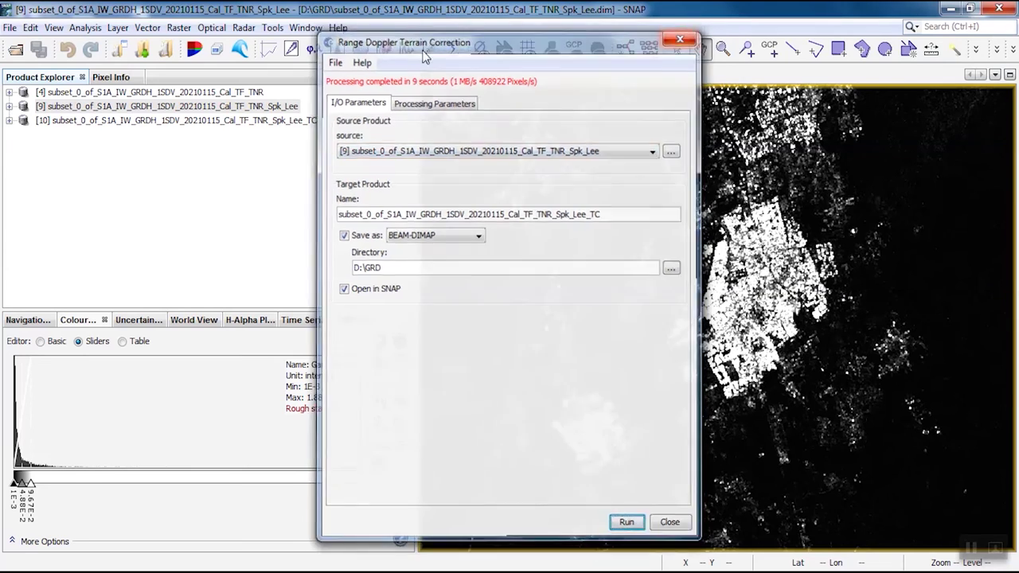
pyautogui.click(683, 35)
# Display the Gamma0_VH and Gamma0_VV bands of the _Spk_Lee_TC product and alternate between them for comparison.
pyautogui.click(9, 120)
pyautogui.click(24, 163)
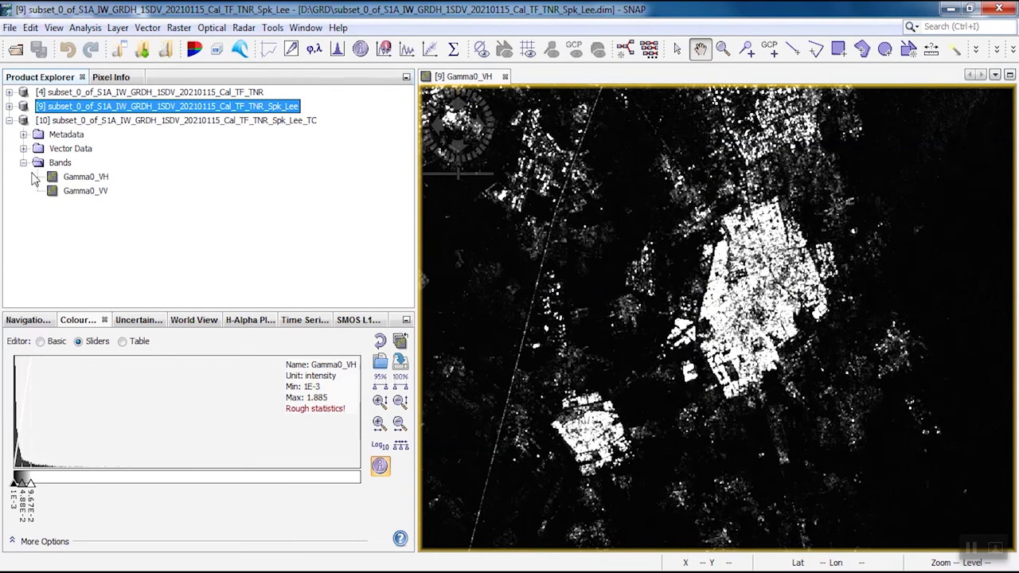
pyautogui.doubleClick(87, 177)
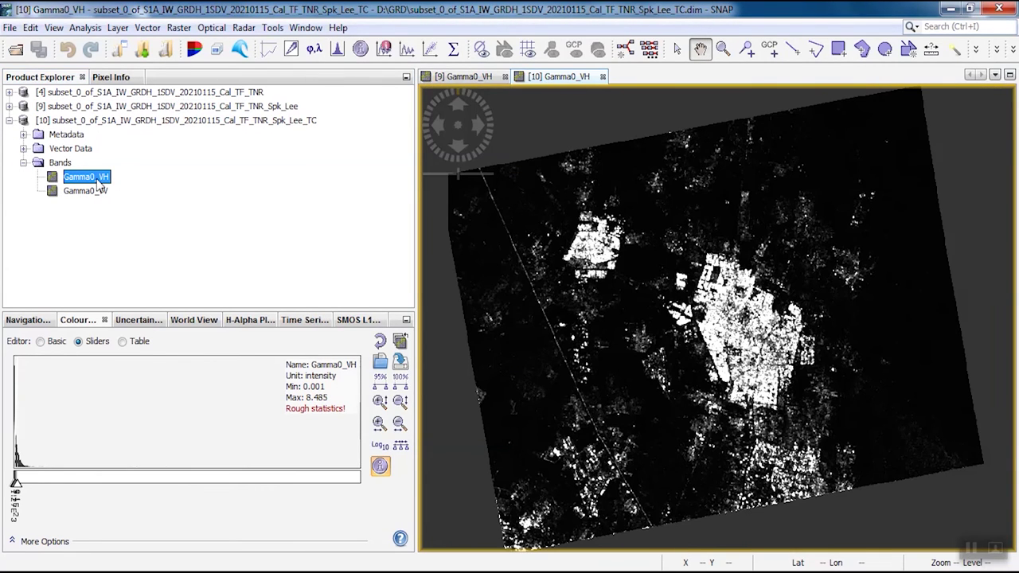
pyautogui.doubleClick(97, 194)
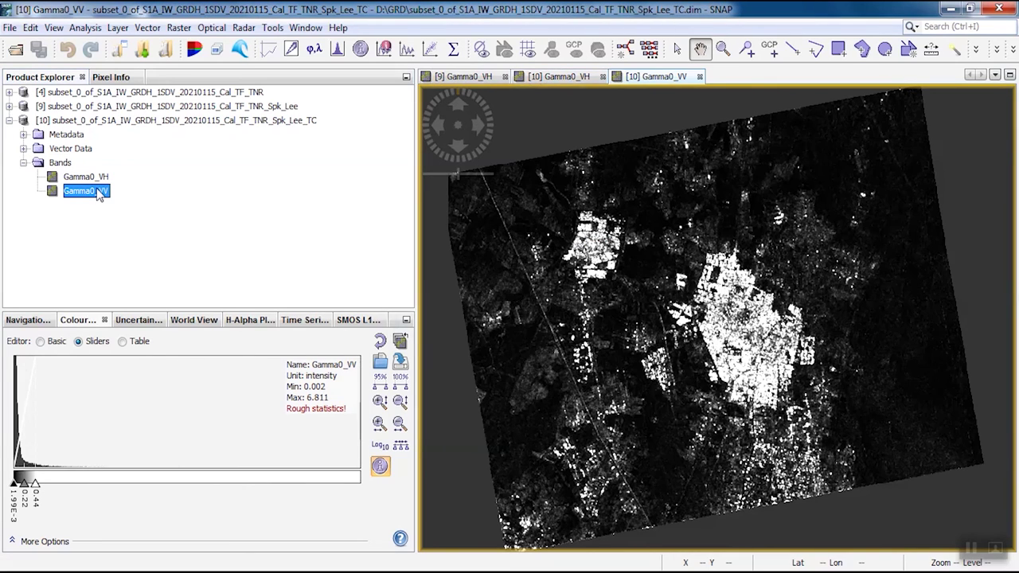
pyautogui.doubleClick(94, 179)
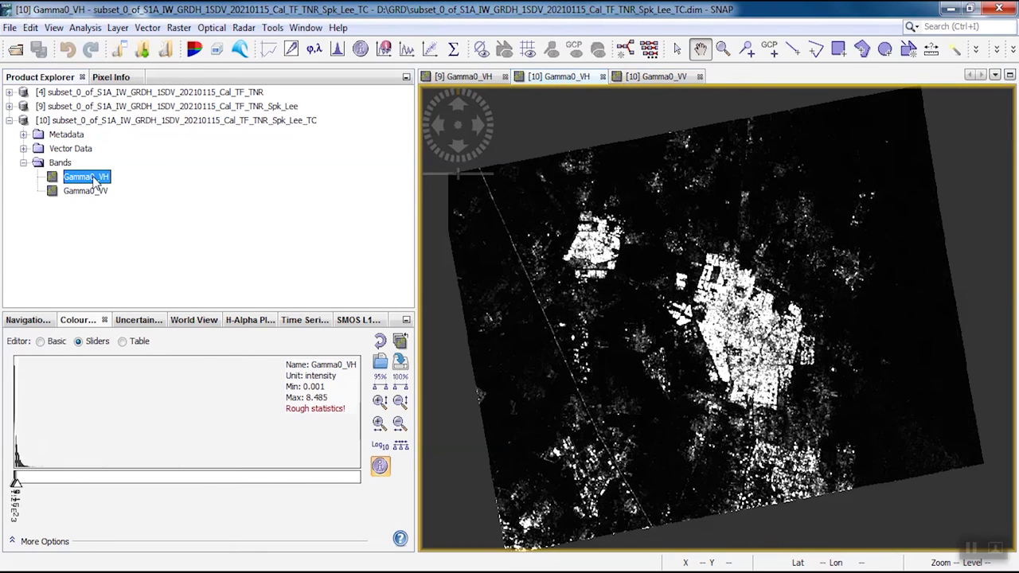
pyautogui.doubleClick(94, 192)
pyautogui.doubleClick(94, 179)
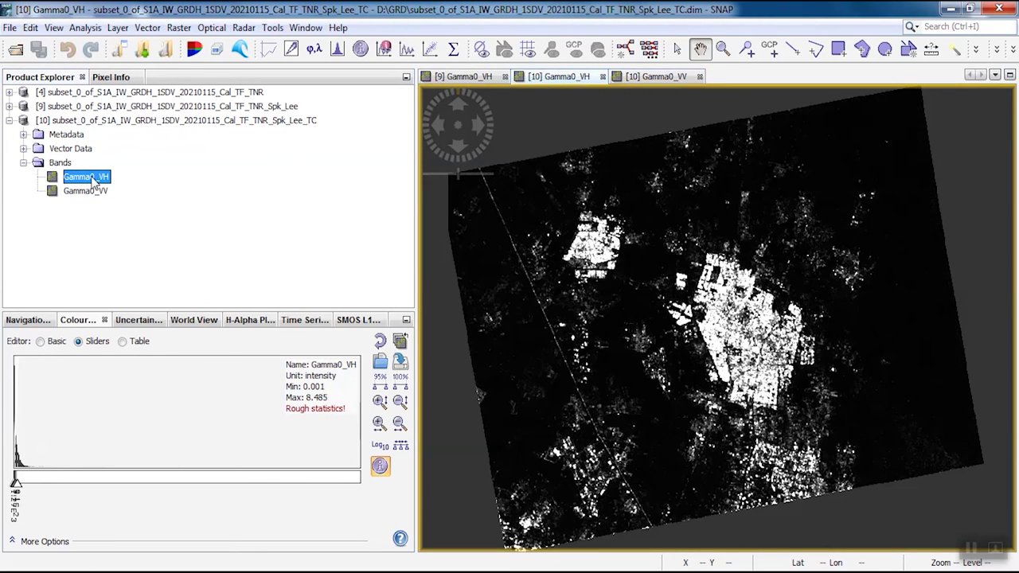